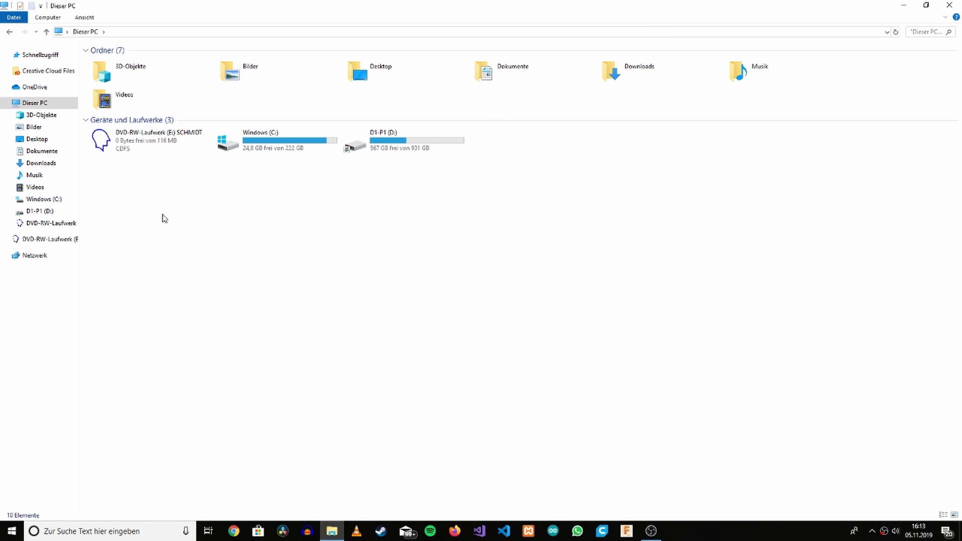
# Copy the DICOM folder from the DVD drive onto the desktop.
pyautogui.doubleClick(168, 140)
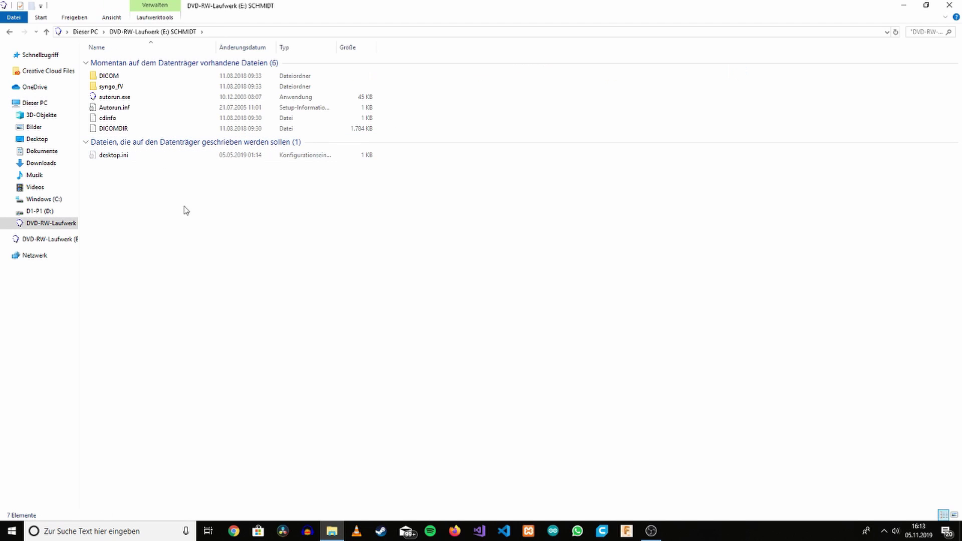
pyautogui.click(137, 80)
pyautogui.rightClick(137, 80)
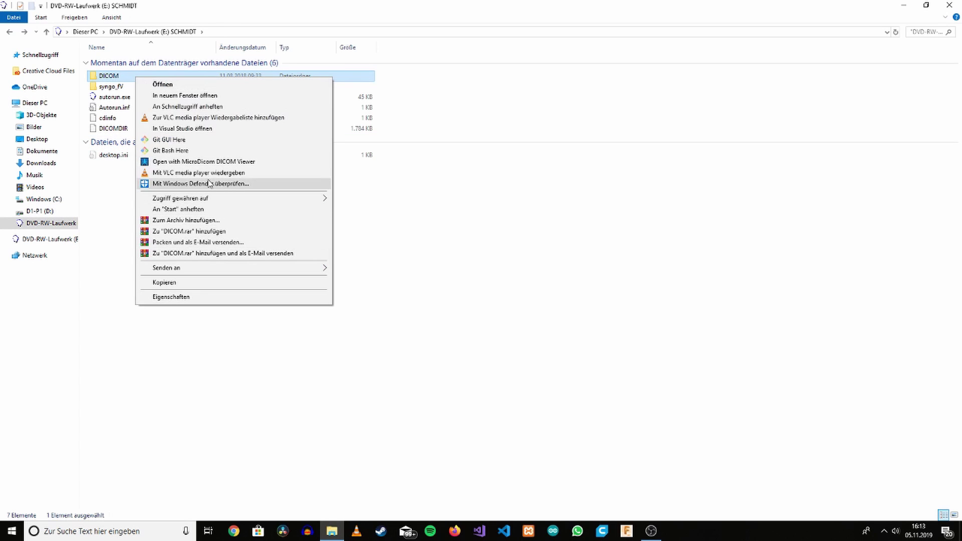
pyautogui.click(197, 286)
pyautogui.click(904, 5)
pyautogui.rightClick(91, 225)
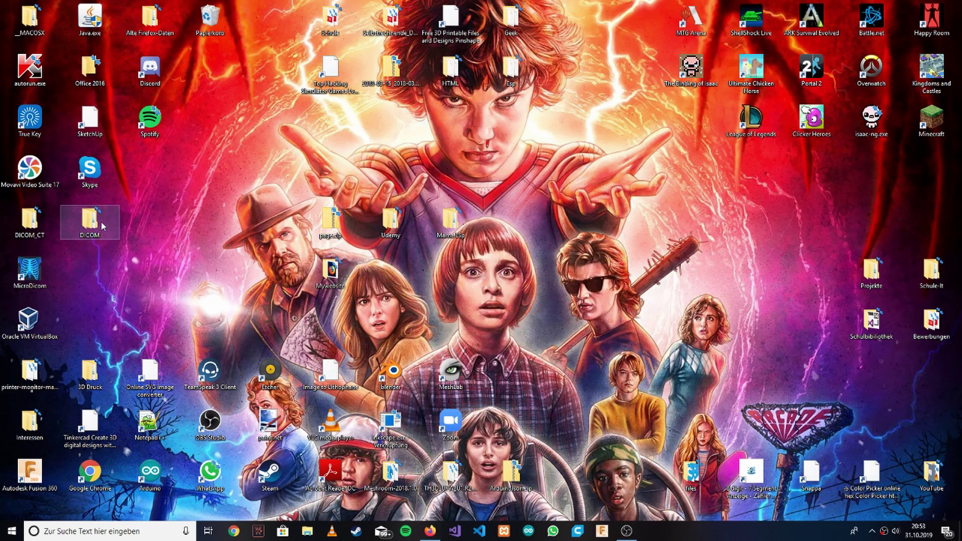
# Open the desktop DICOM > 20180811 > 09290000 image folder.
pyautogui.doubleClick(102, 227)
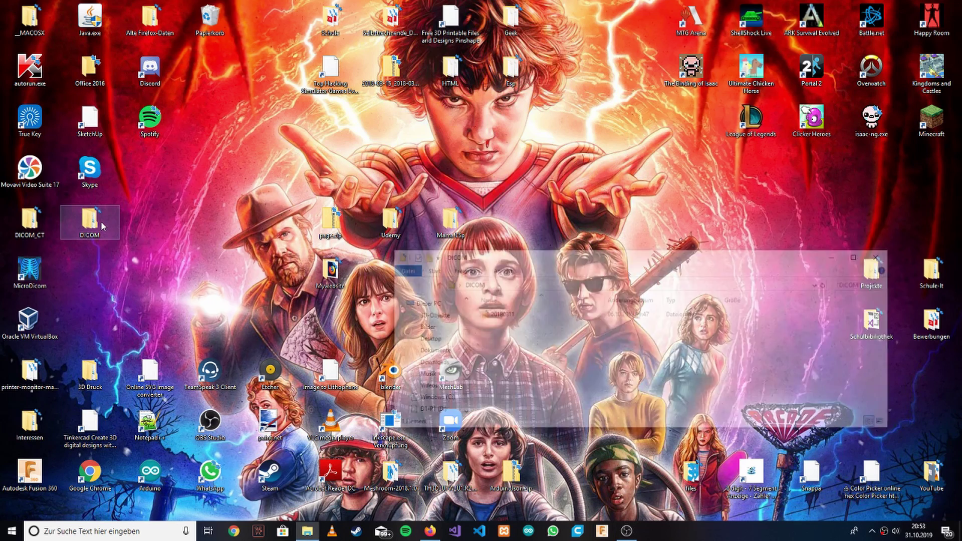
pyautogui.doubleClick(510, 314)
pyautogui.doubleClick(511, 314)
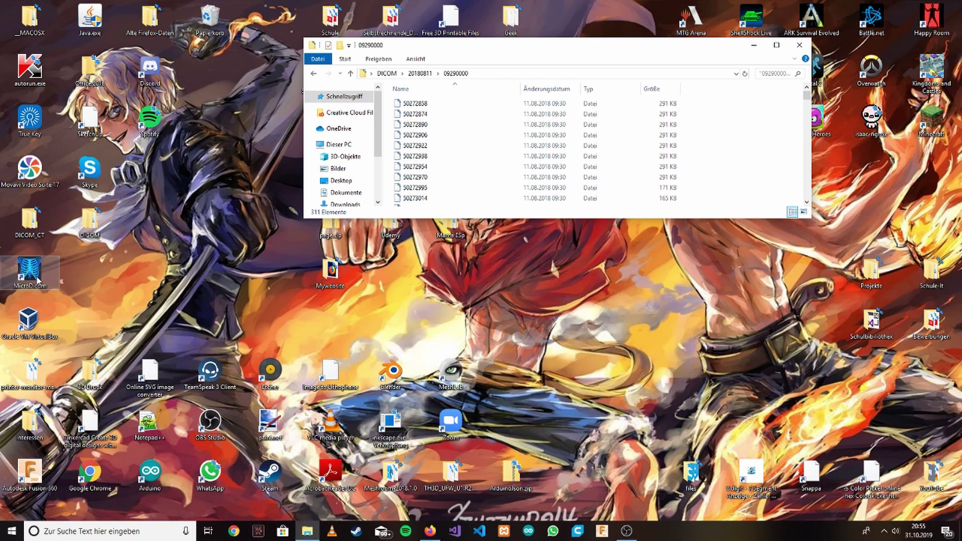
# Launch MicroDicom and load the 20180811 folder into it from Explorer.
pyautogui.doubleClick(33, 273)
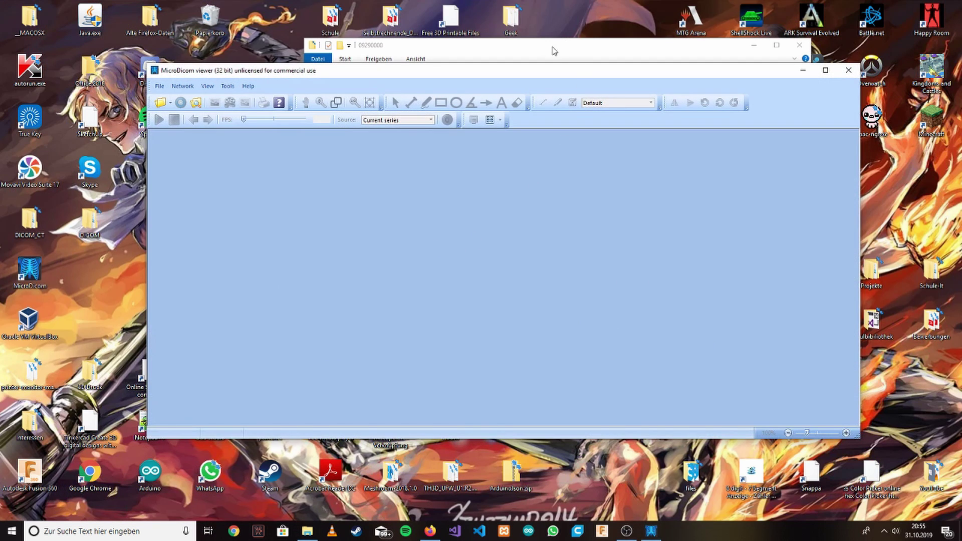
pyautogui.moveTo(551, 48); pyautogui.dragTo(536, 17)
pyautogui.click(415, 45)
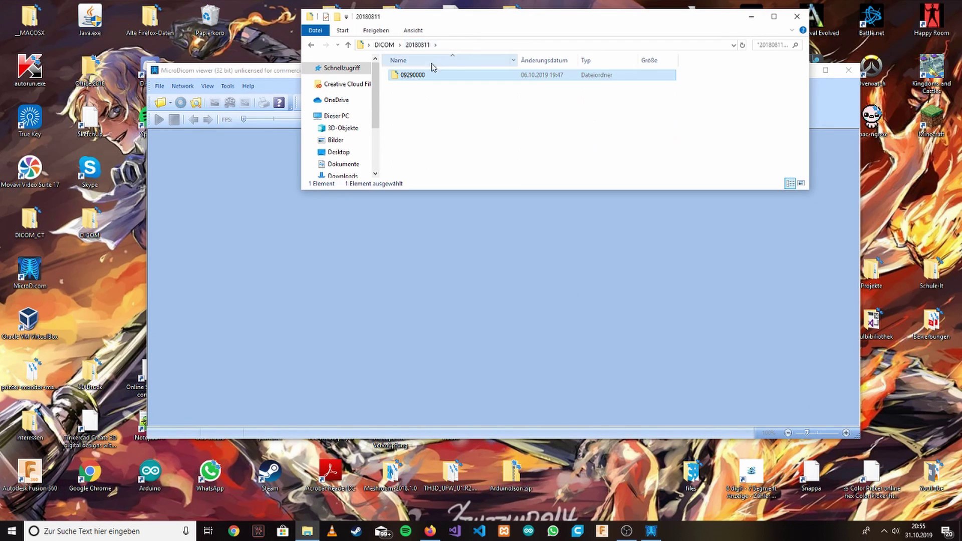
pyautogui.click(384, 44)
pyautogui.moveTo(425, 77); pyautogui.dragTo(425, 311)
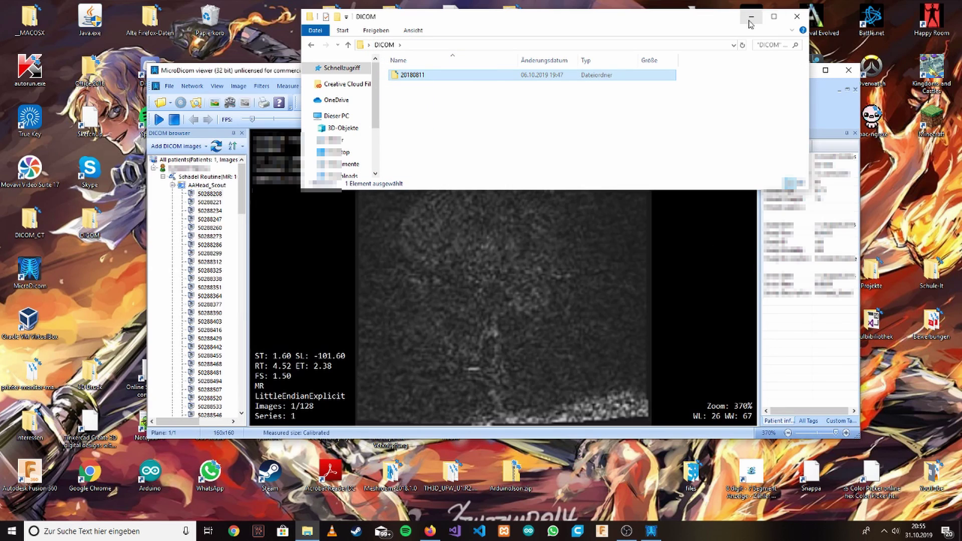
pyautogui.click(750, 16)
# Step through the t1_se_tra slices 50273266 to 50273336, then return to the first slice.
pyautogui.click(196, 243)
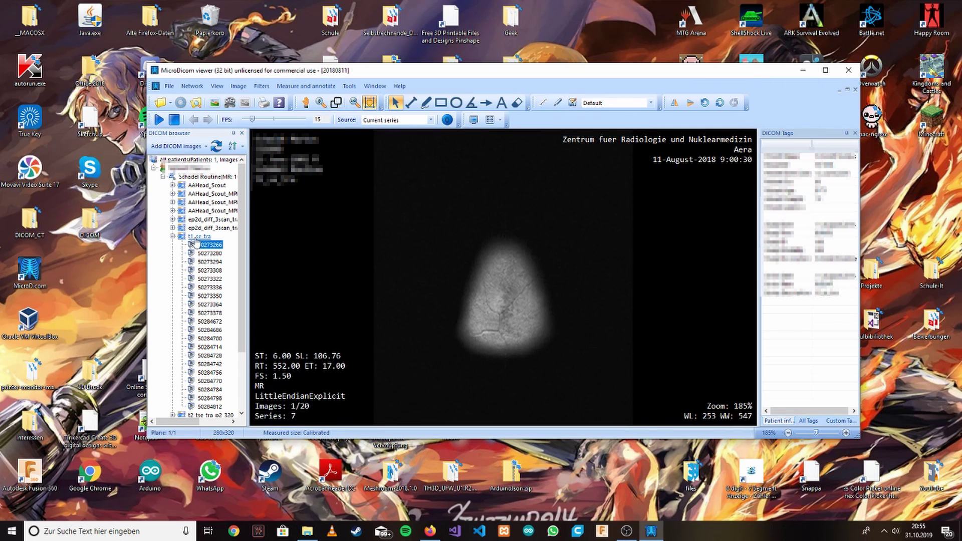
pyautogui.click(207, 255)
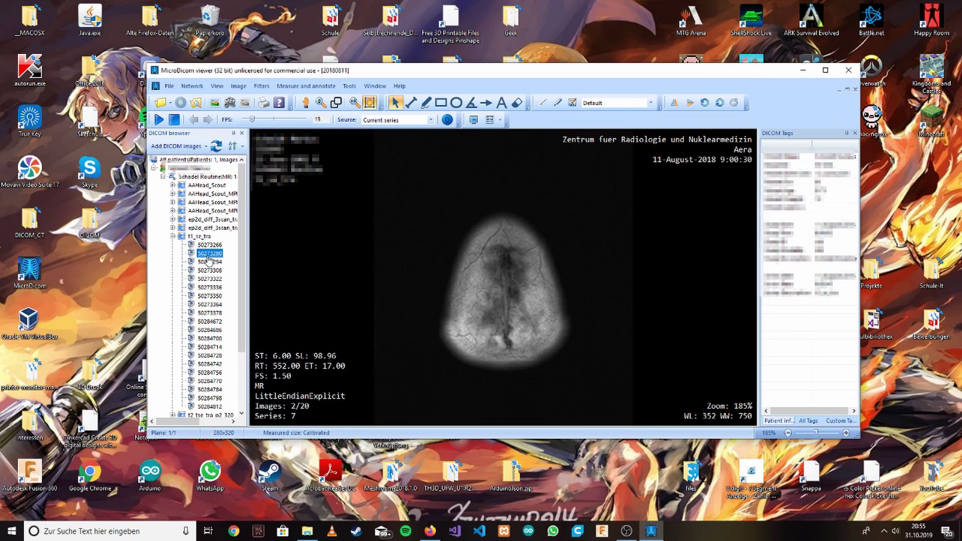
pyautogui.click(209, 261)
pyautogui.click(210, 271)
pyautogui.click(212, 279)
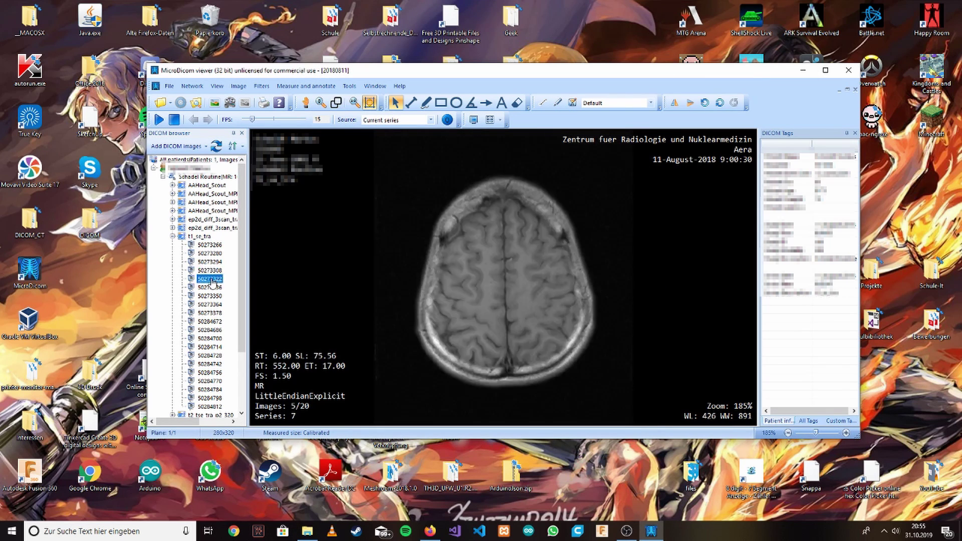
pyautogui.click(213, 288)
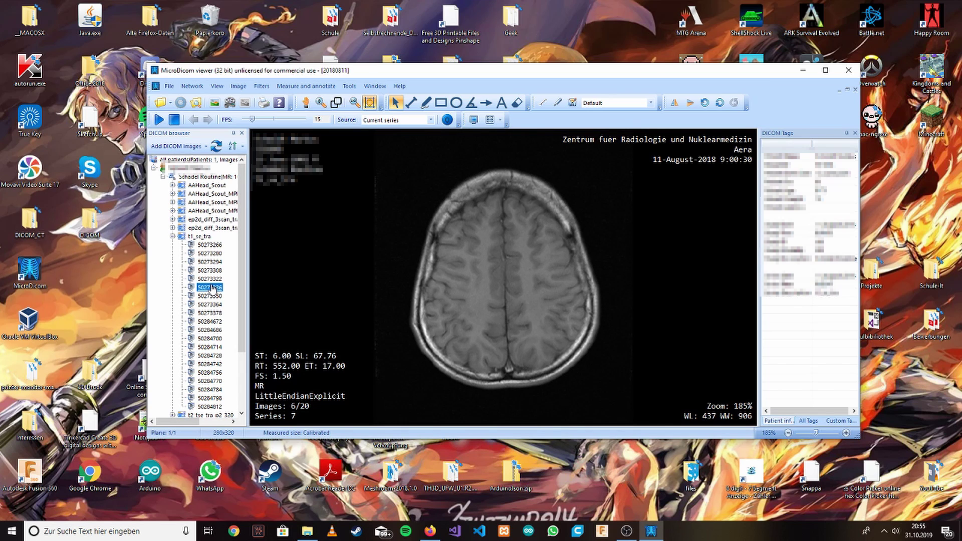
pyautogui.click(173, 243)
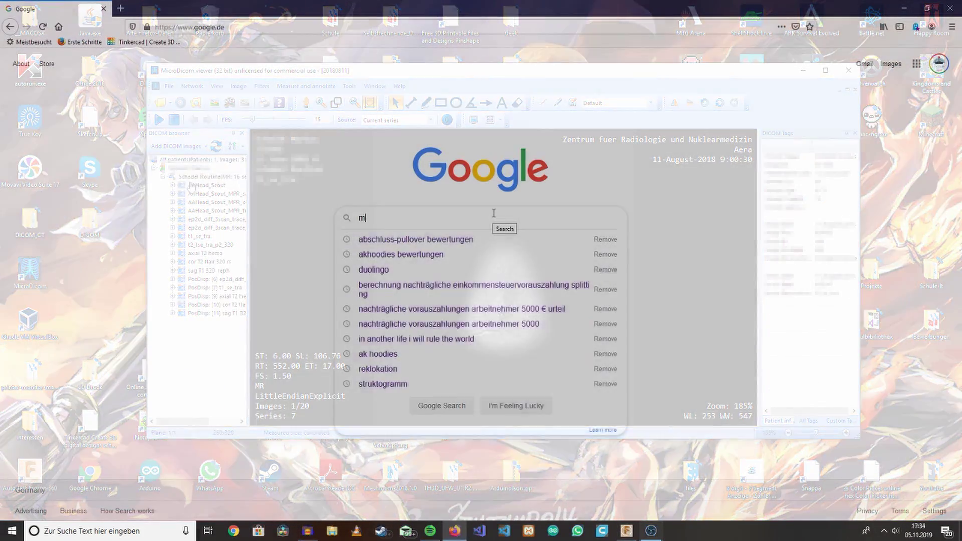
# Download the Win 64 MeshLab installer from meshlab.net, then load the NITRC MRIcron win.zip page.
pyautogui.write('eshl')
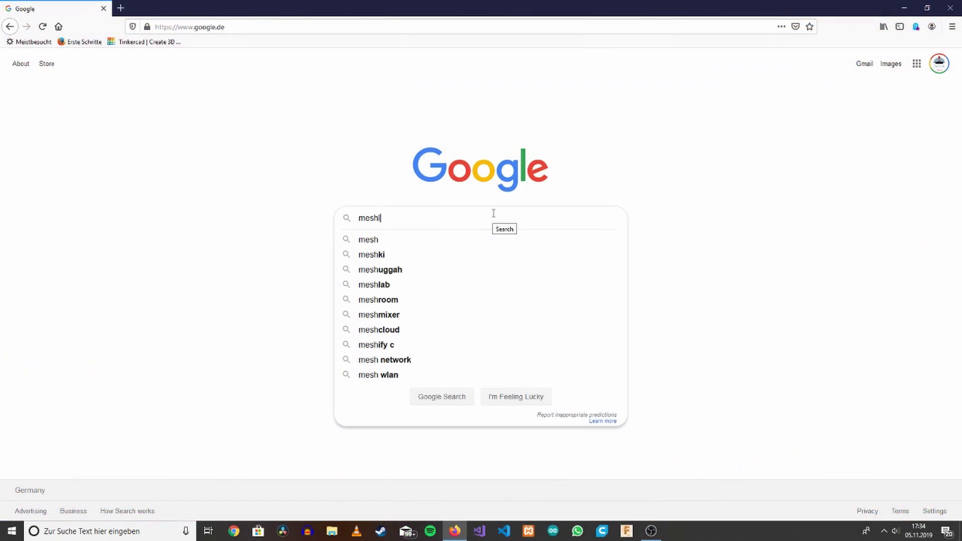
pyautogui.write('ab')
pyautogui.press('Return')
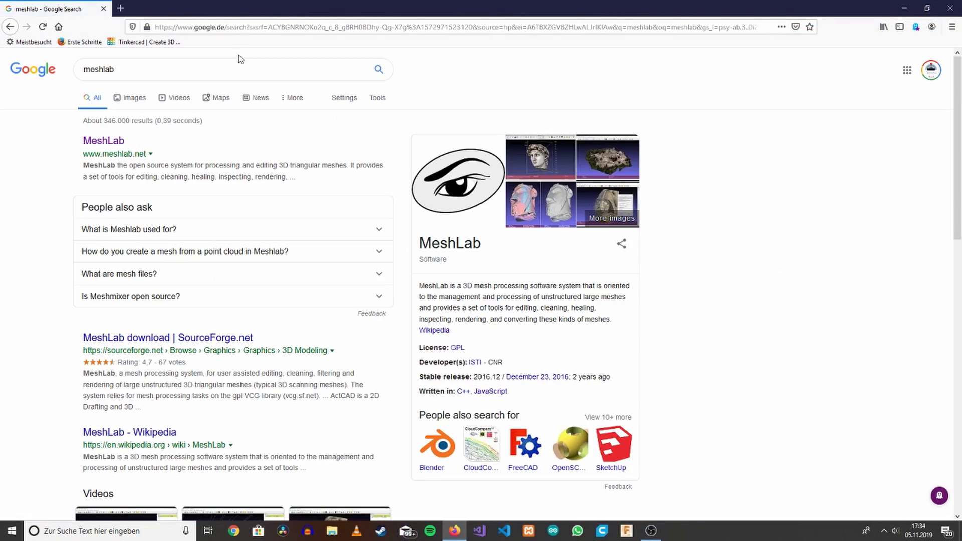
pyautogui.click(96, 141)
pyautogui.click(155, 60)
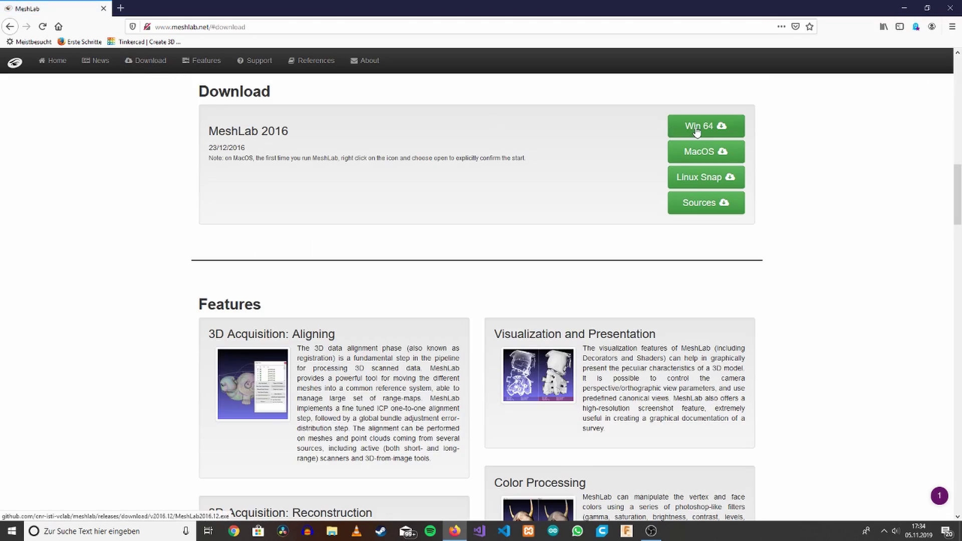
pyautogui.click(706, 196)
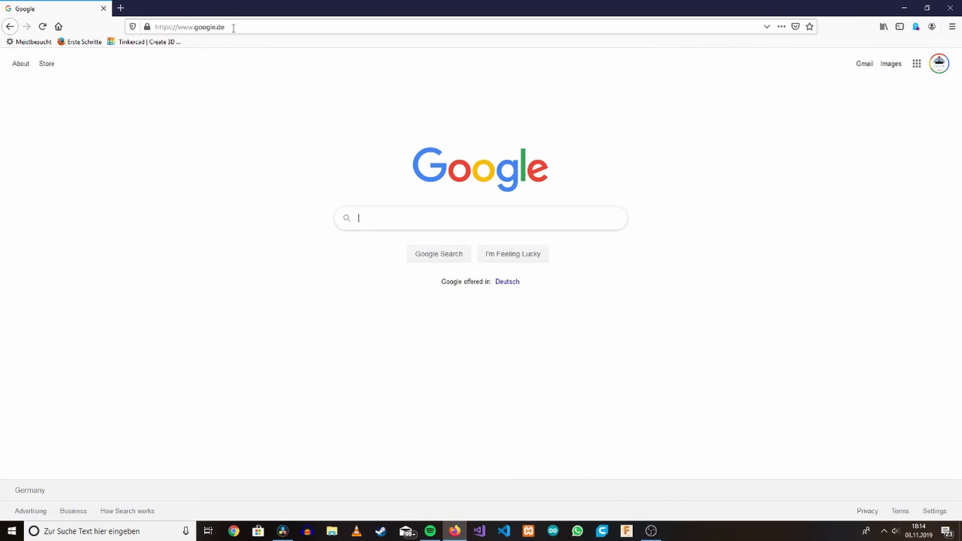
pyautogui.click(233, 29)
pyautogui.write('https://www.nitrc.org/frs/download.php/7764/win.zip')
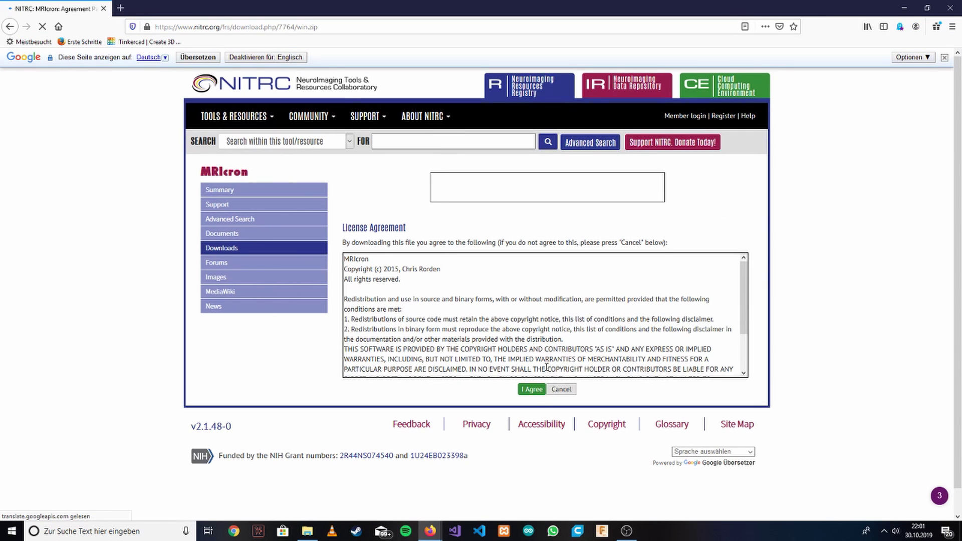
# Accept the MRIcron licence, save win.zip, and extract all its files in the downloads folder.
pyautogui.click(532, 389)
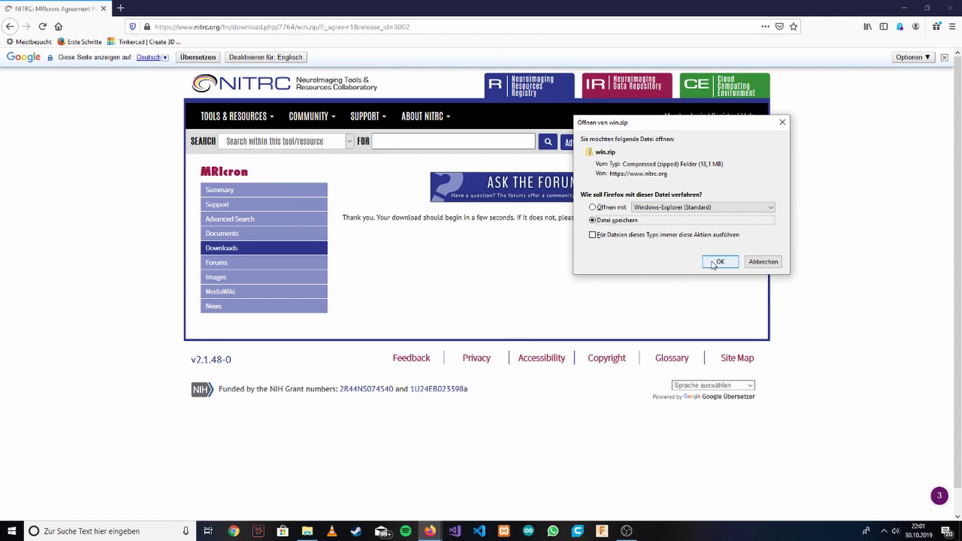
pyautogui.click(717, 262)
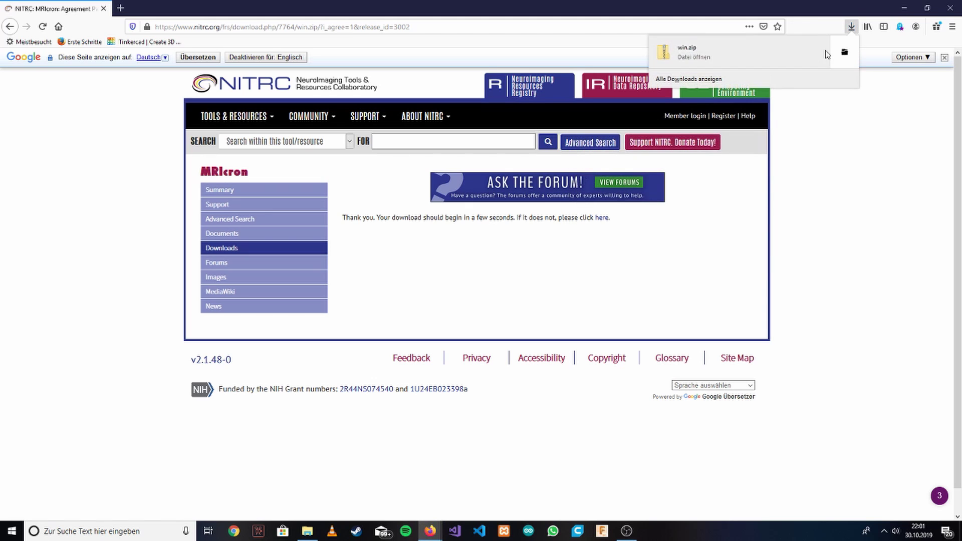
pyautogui.click(841, 57)
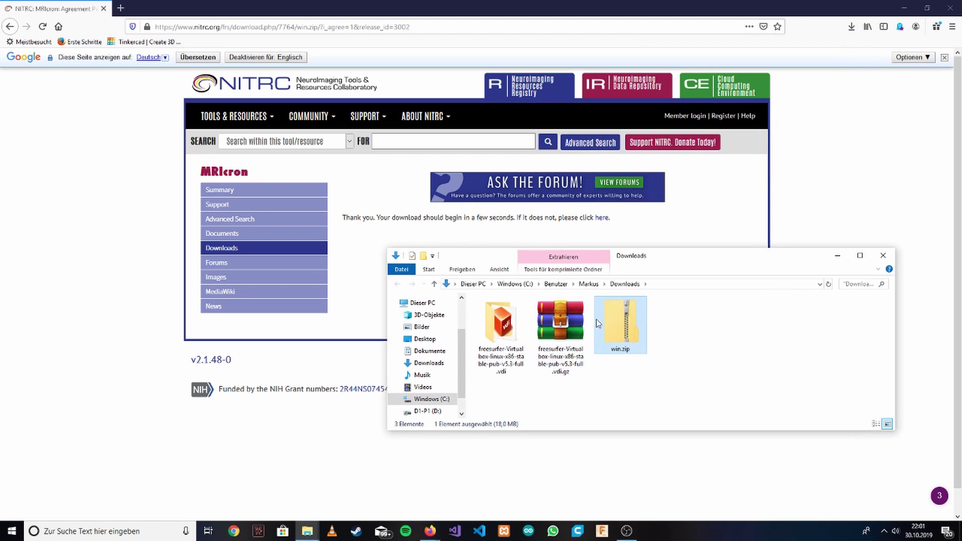
pyautogui.rightClick(610, 327)
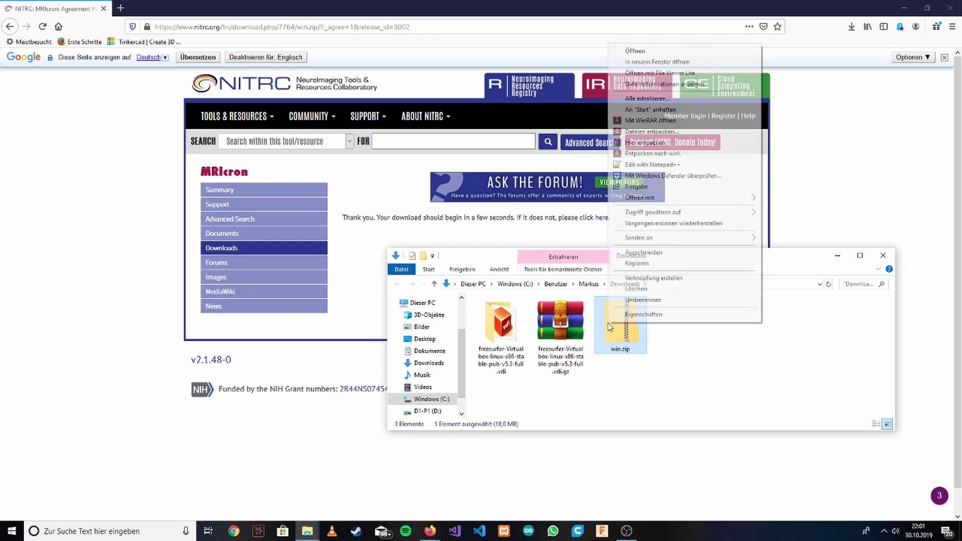
pyautogui.click(693, 100)
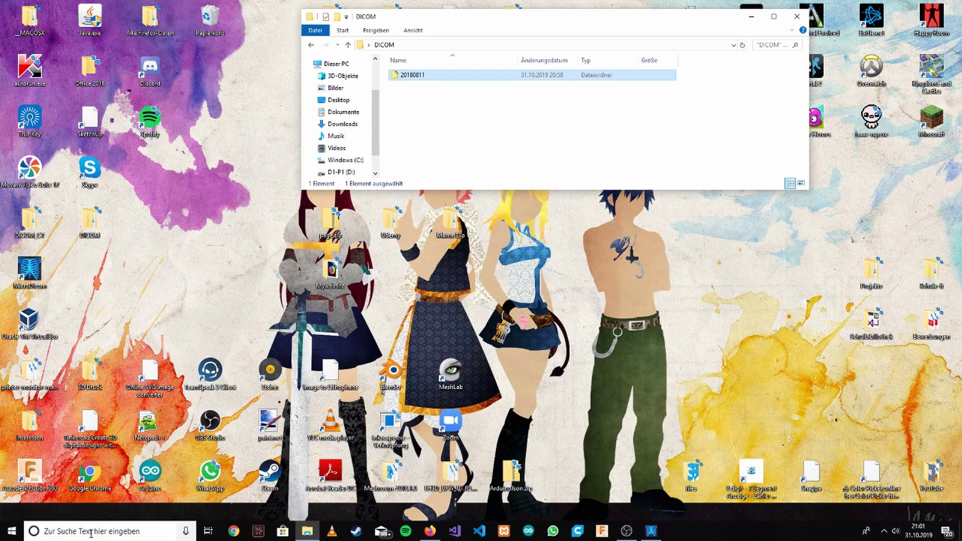
# Launch the dcm2niigui converter via a 'dcm' Windows search.
pyautogui.click(91, 532)
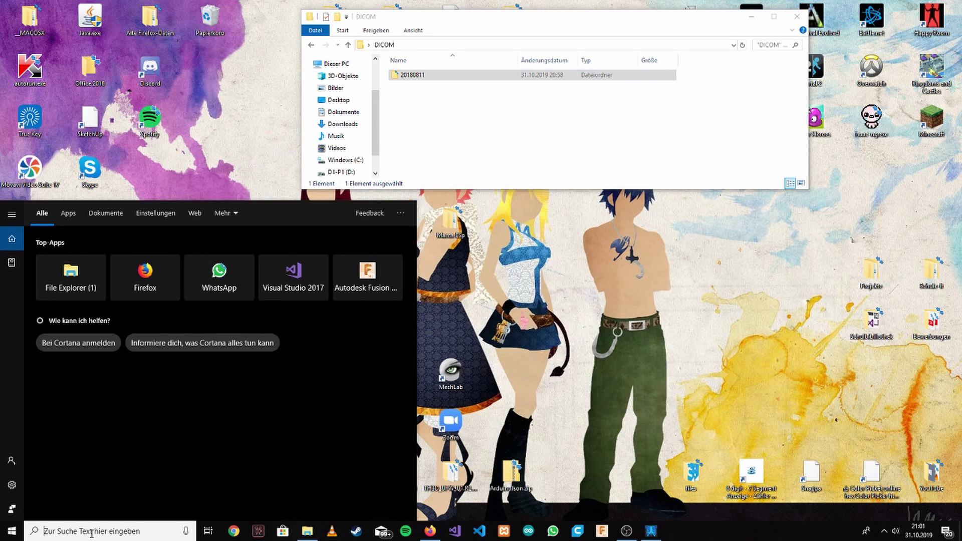
pyautogui.write('dcm')
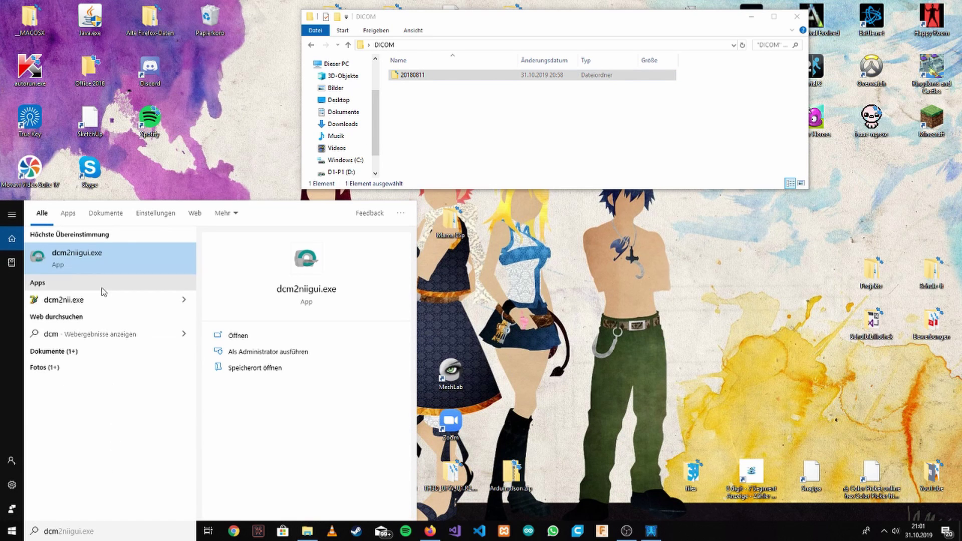
pyautogui.click(87, 266)
# Convert the Desktop > DICOM > 20180811 folder to compressed NIfTI files, then close the converter.
pyautogui.click(318, 172)
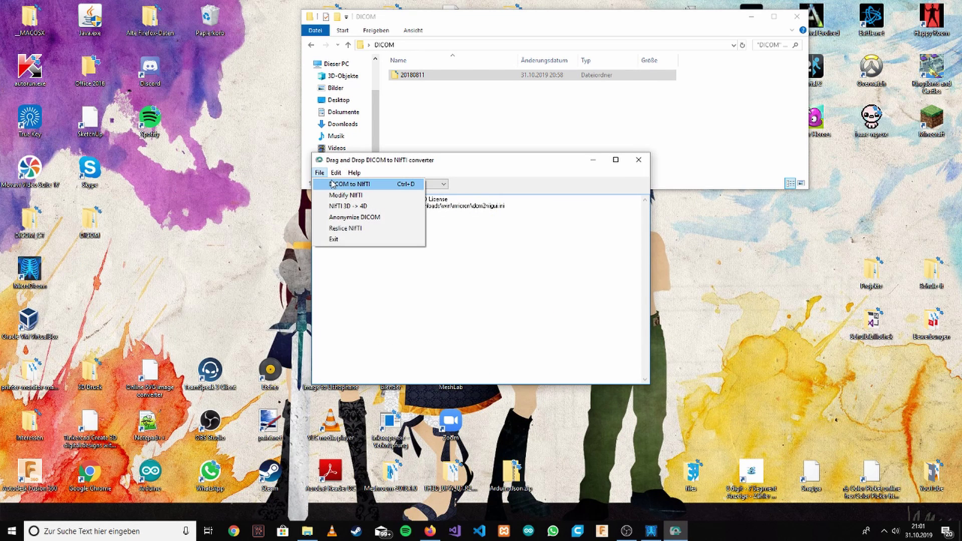
pyautogui.click(337, 184)
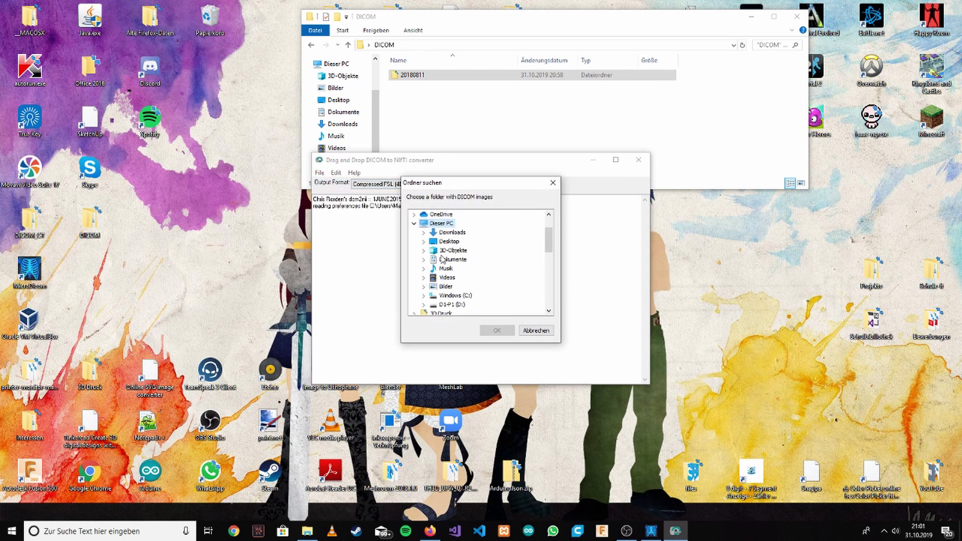
pyautogui.click(449, 241)
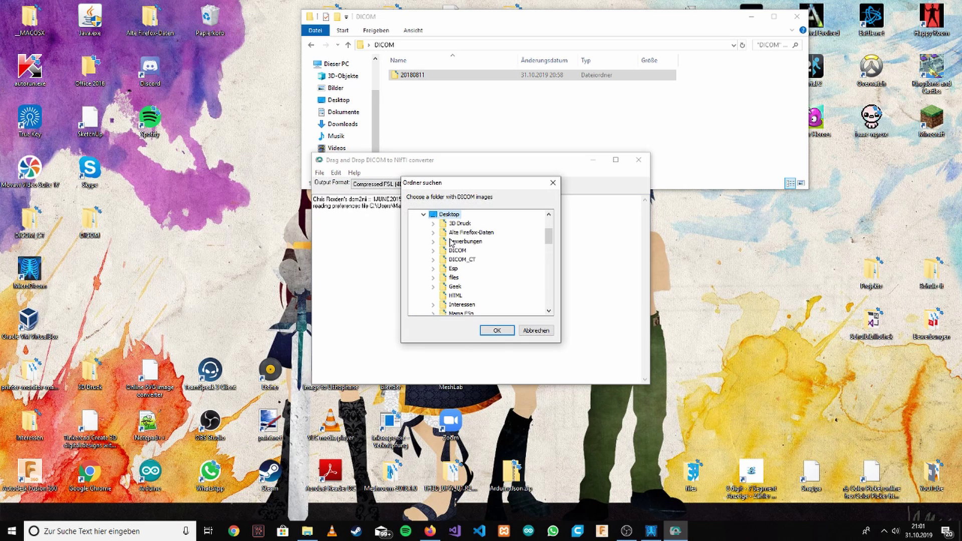
pyautogui.click(458, 251)
pyautogui.click(473, 260)
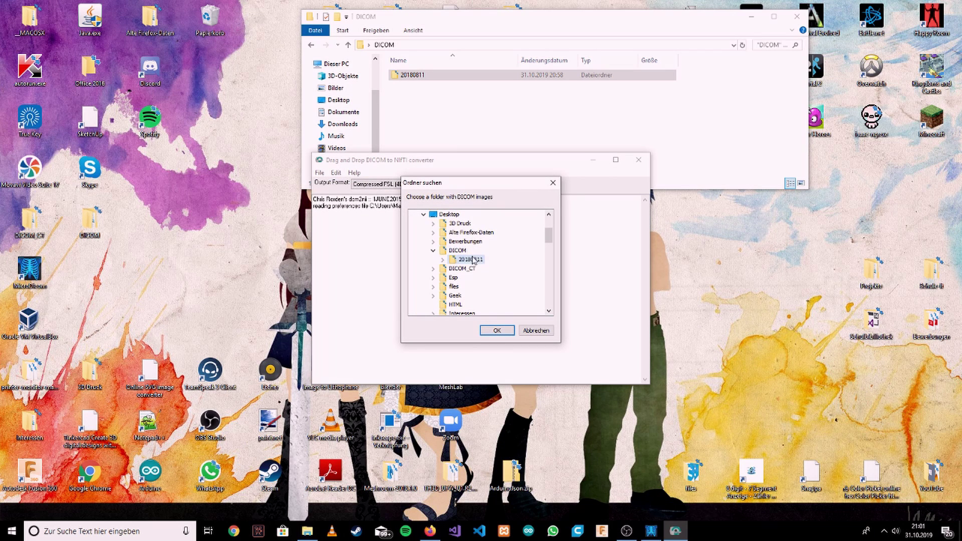
pyautogui.click(496, 331)
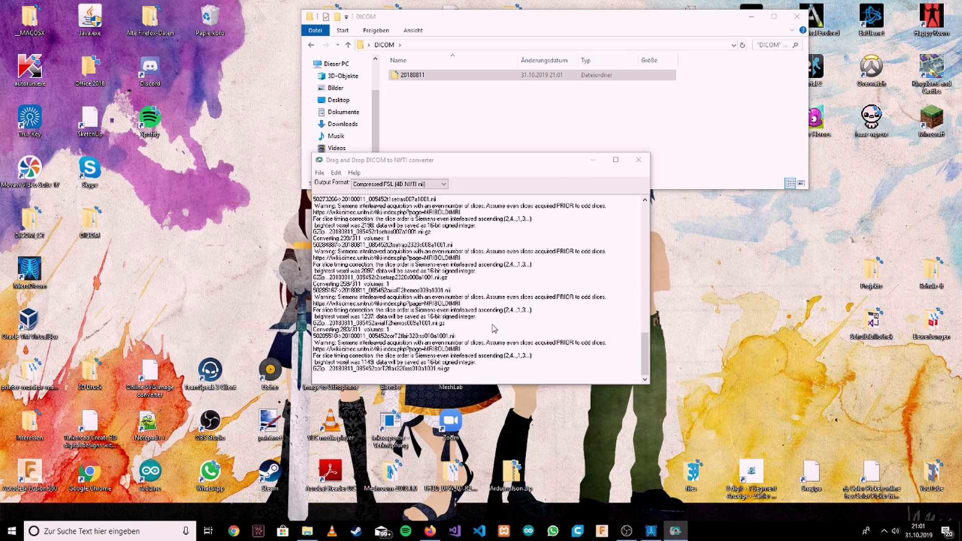
pyautogui.click(638, 159)
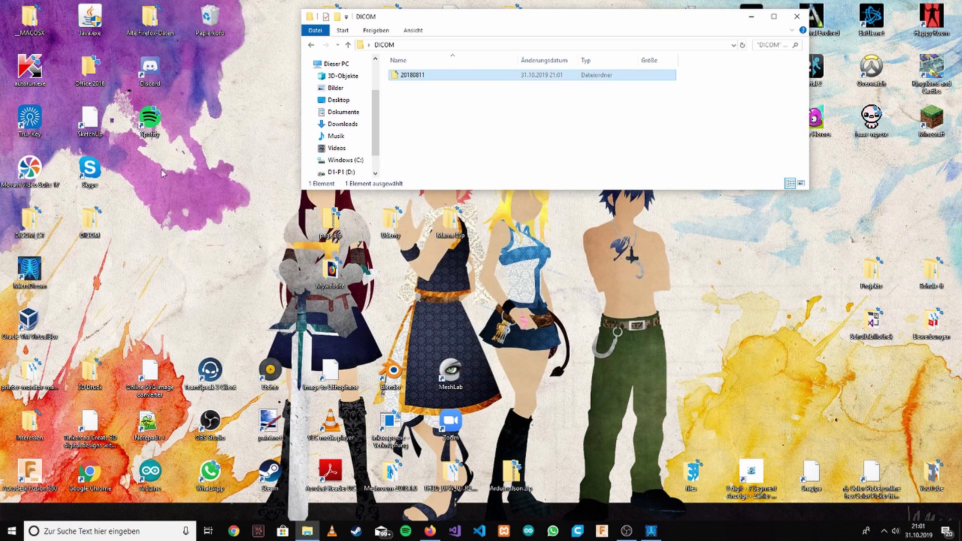
# Open the 20180811 folder, then search Google for oracle virtualbox and open virtualbox.org.
pyautogui.click(440, 87)
pyautogui.doubleClick(437, 76)
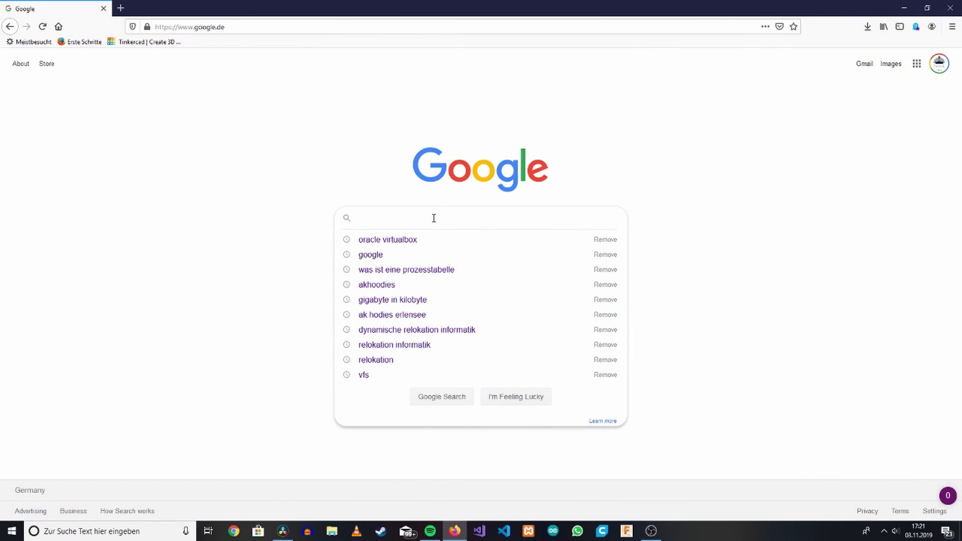
pyautogui.write('Oracle')
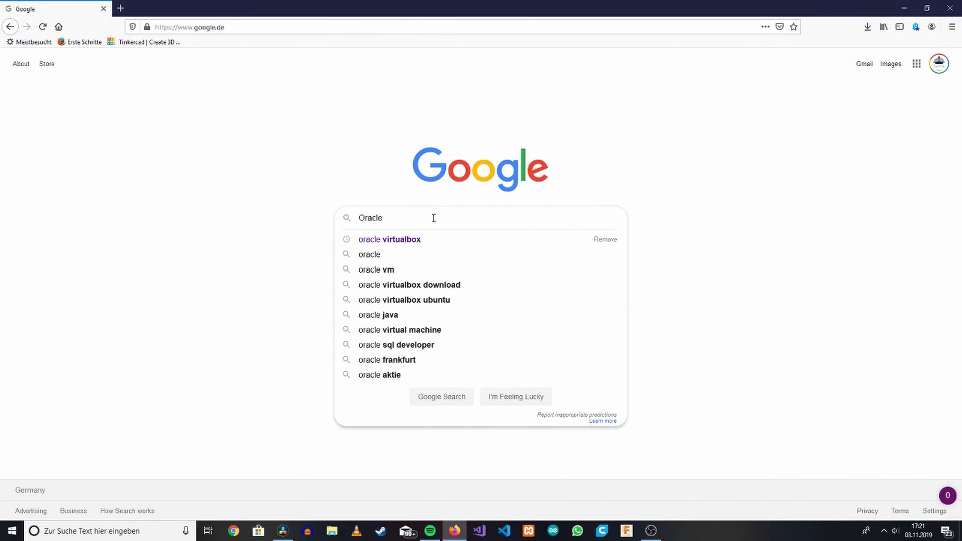
pyautogui.press('Down')
pyautogui.press('Return')
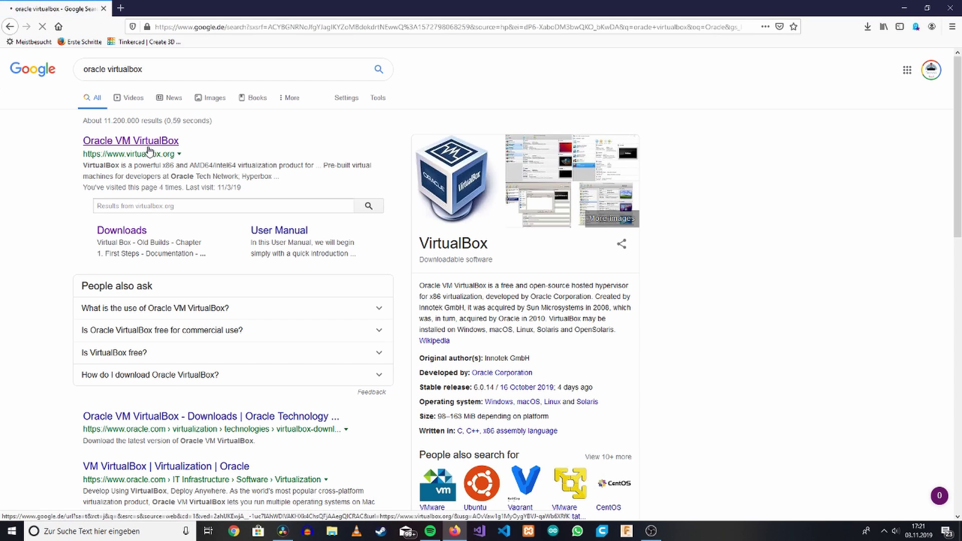
pyautogui.click(149, 150)
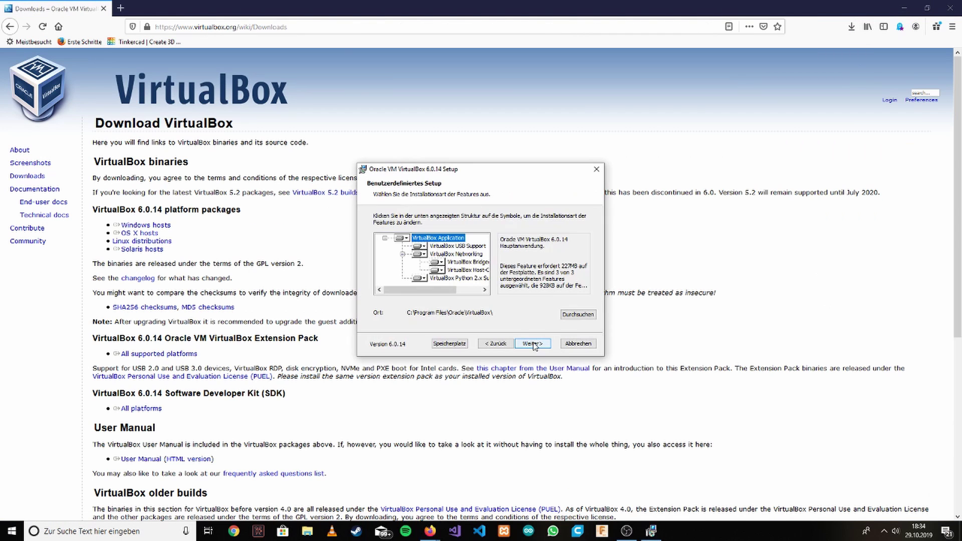
# Run the VirtualBox 6.0.14 installer through to completion.
pyautogui.click(534, 345)
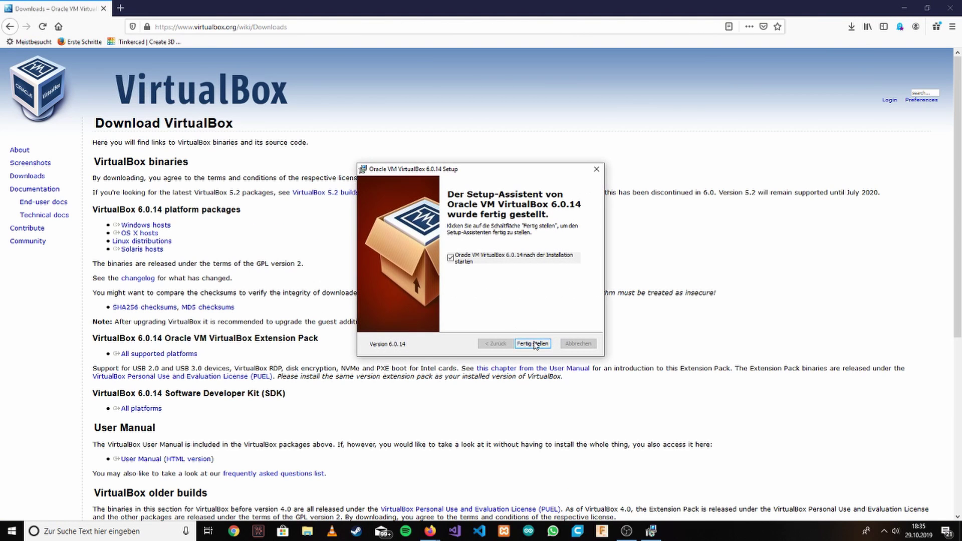
pyautogui.click(533, 344)
pyautogui.hotkey('ctrl', 't')
# Save the FreeSurfer v5.3 .vdi.gz disk image from the FreeSurferVirtualImage wiki and show it in Downloads.
pyautogui.write('http://freesurfer.net/fswiki/Installation/FreeSurferVirtualImage')
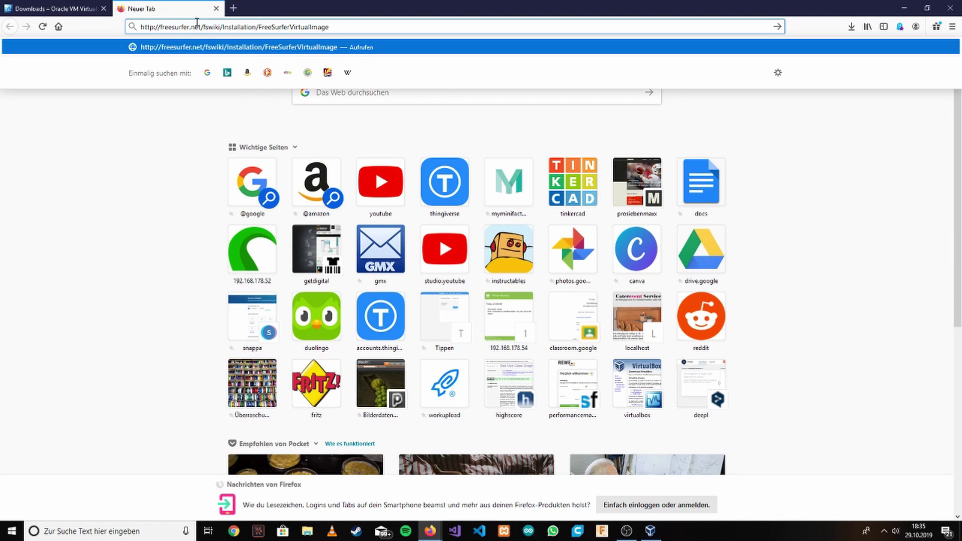
pyautogui.press('Return')
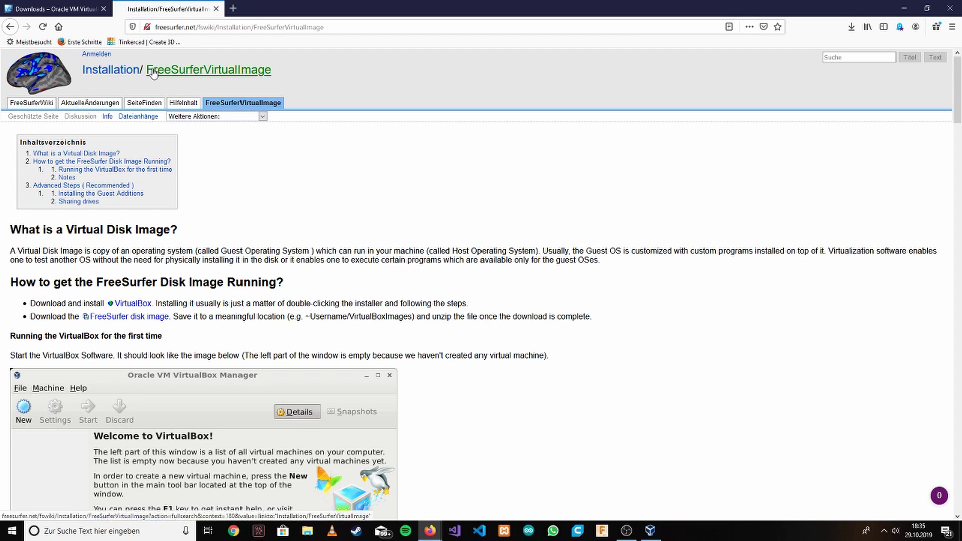
pyautogui.click(129, 315)
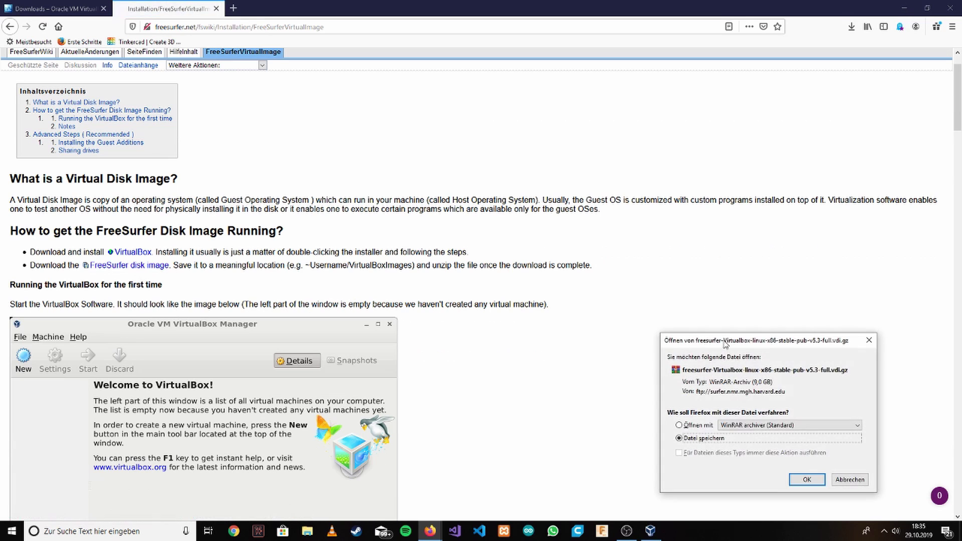
pyautogui.click(722, 258)
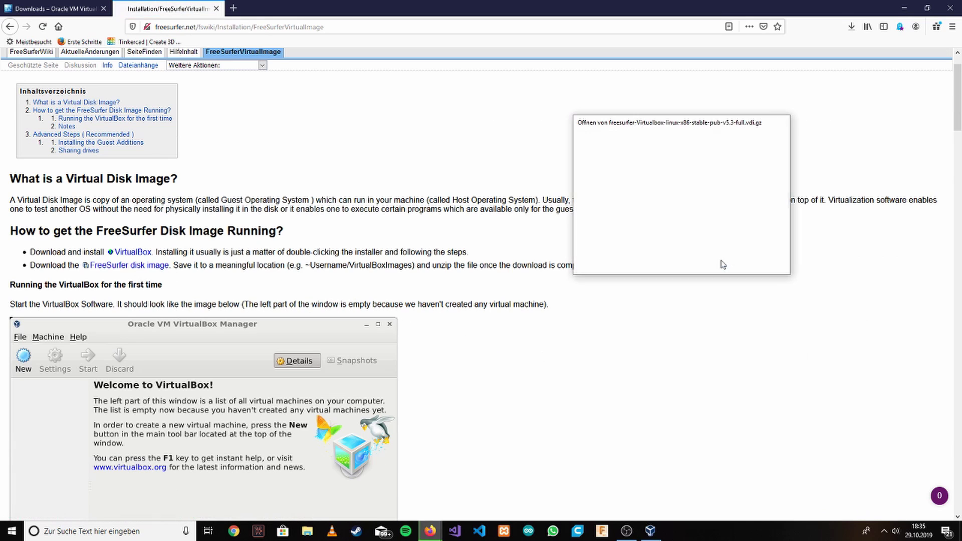
pyautogui.click(853, 27)
pyautogui.click(725, 118)
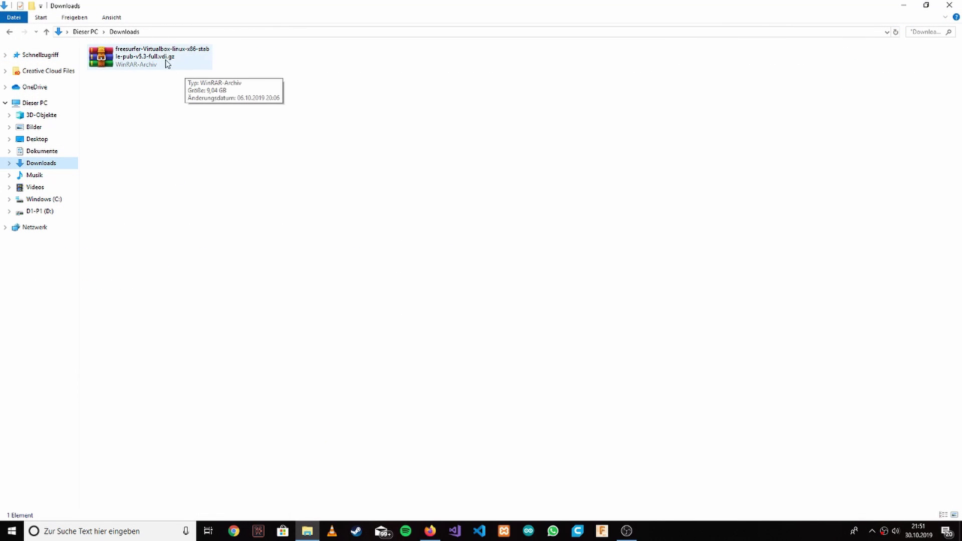
# Extract freesurfer-Virtualbox-linux-x86-stable-pub-v5.3-full.vdi.gz with WinRAR into the Downloads folder.
pyautogui.rightClick(162, 60)
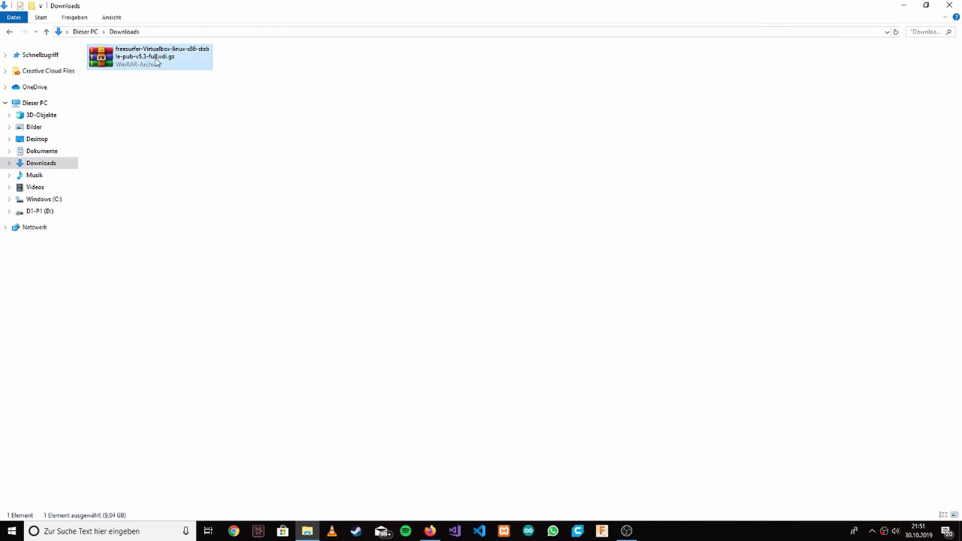
pyautogui.rightClick(120, 59)
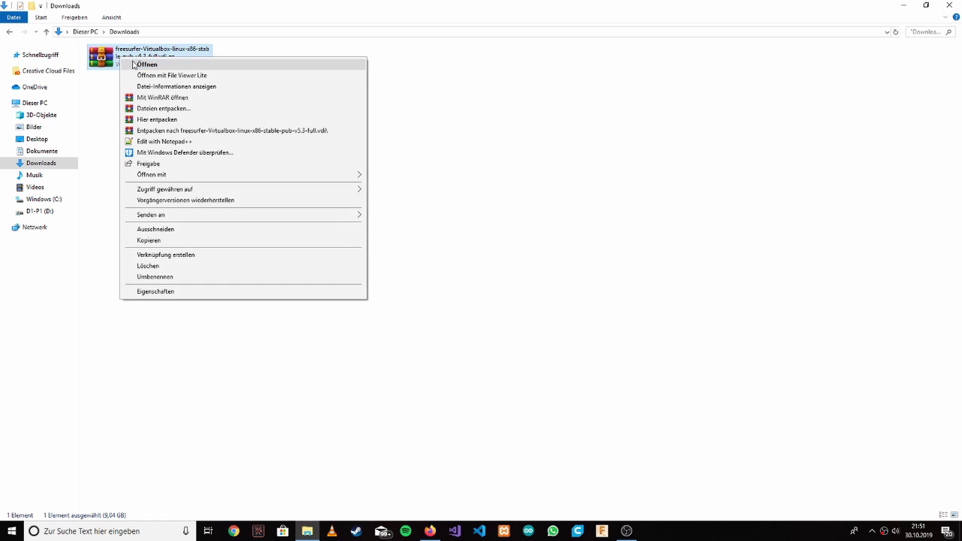
pyautogui.click(201, 109)
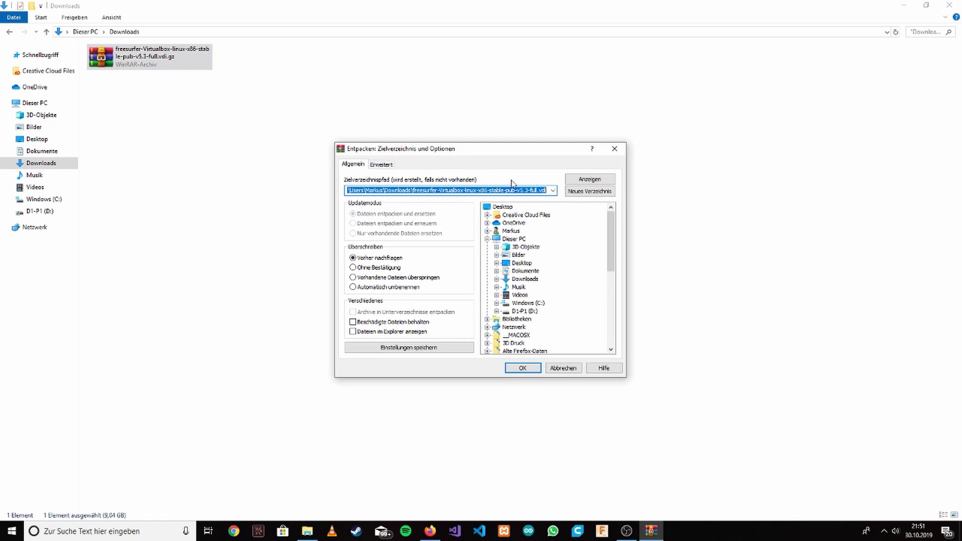
pyautogui.moveTo(492, 156); pyautogui.dragTo(539, 98)
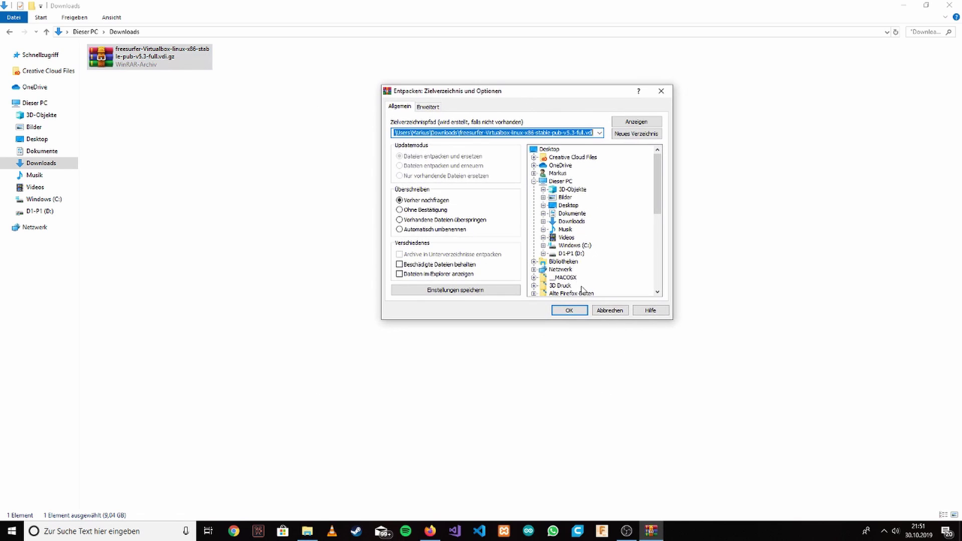
pyautogui.click(569, 311)
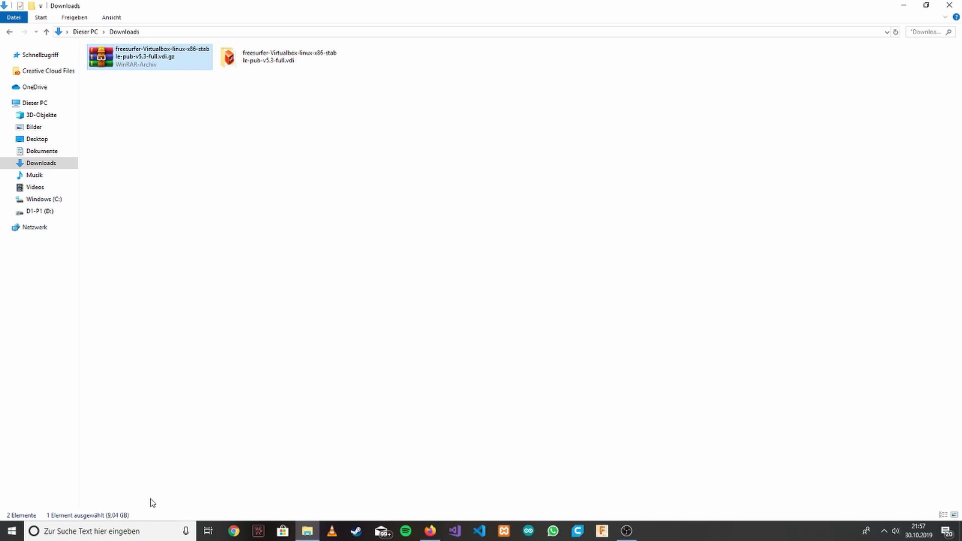
# Launch Oracle VM VirtualBox from the Windows search.
pyautogui.click(145, 529)
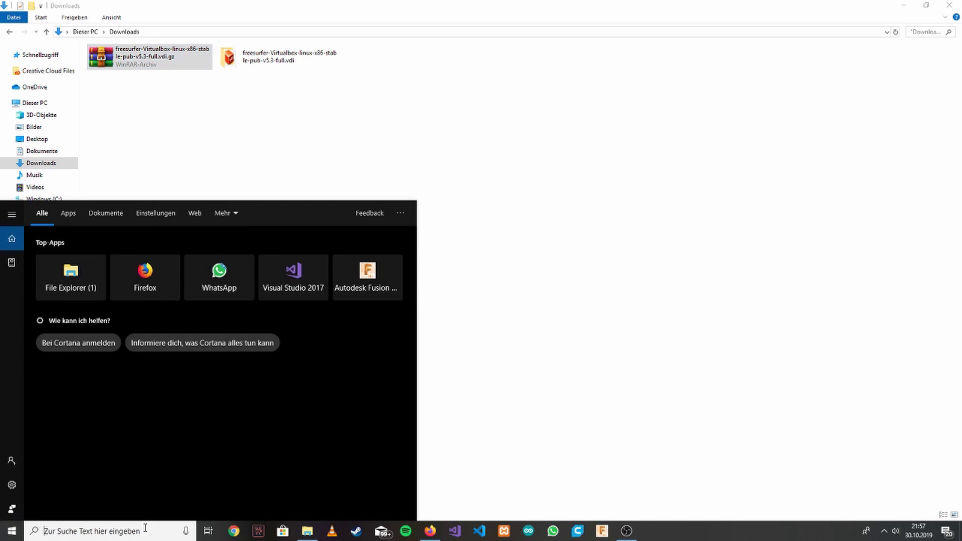
pyautogui.write('vir')
pyautogui.press('Return')
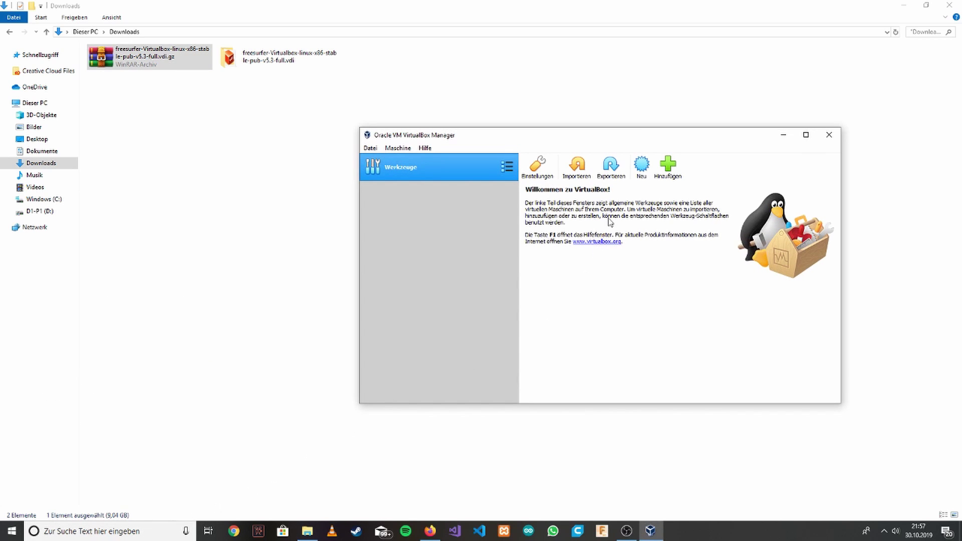
# Start a new virtual machine named Freesurfer, type Linux, version Ubuntu (64-bit).
pyautogui.click(641, 170)
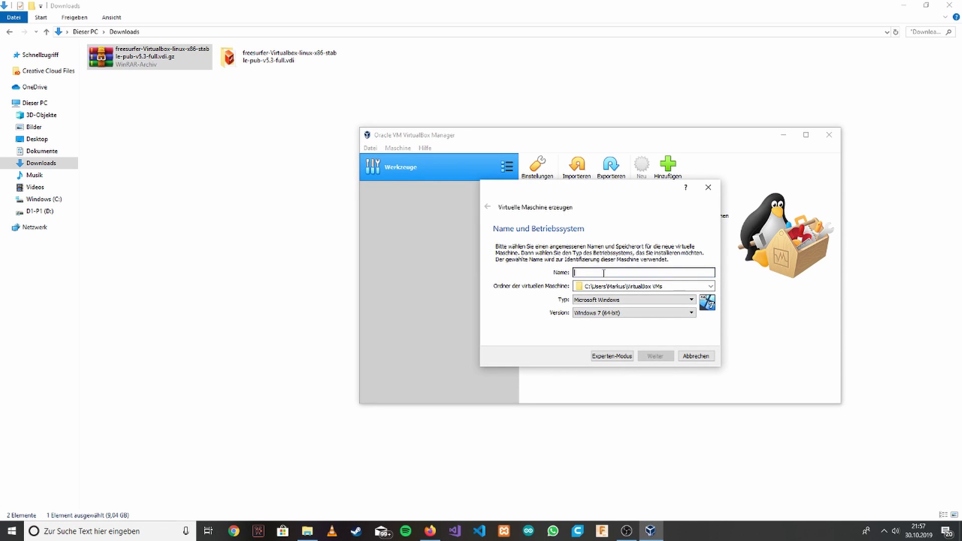
pyautogui.write('Freesurfer')
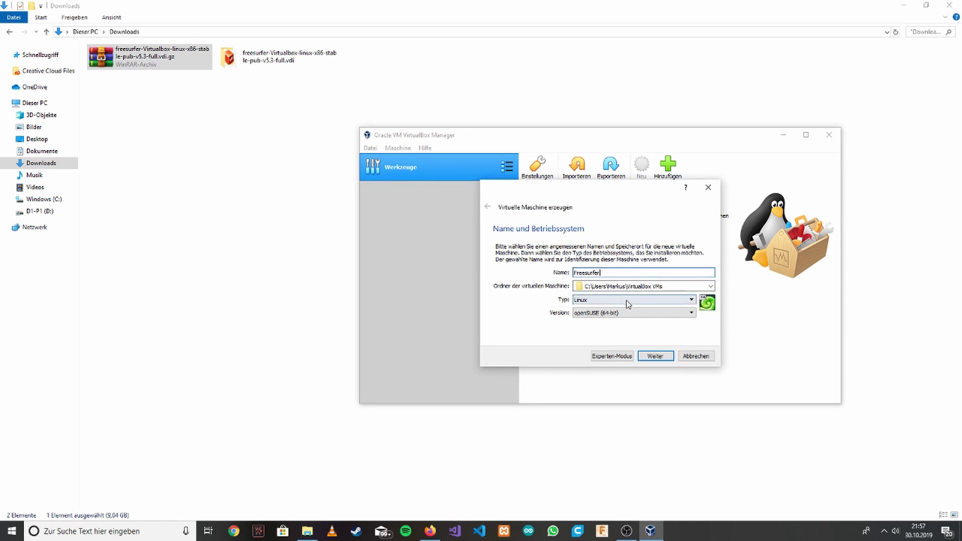
pyautogui.click(630, 300)
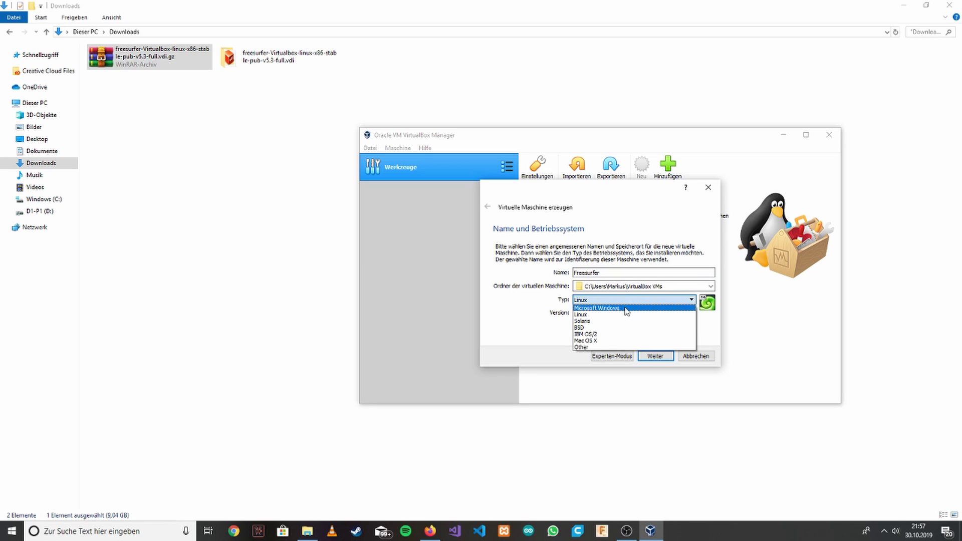
pyautogui.click(635, 315)
pyautogui.click(636, 315)
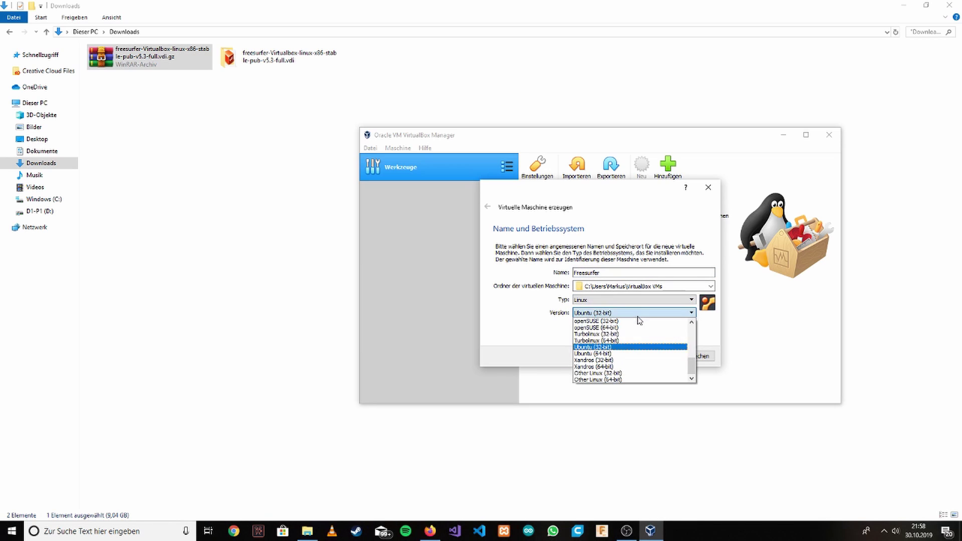
pyautogui.click(631, 353)
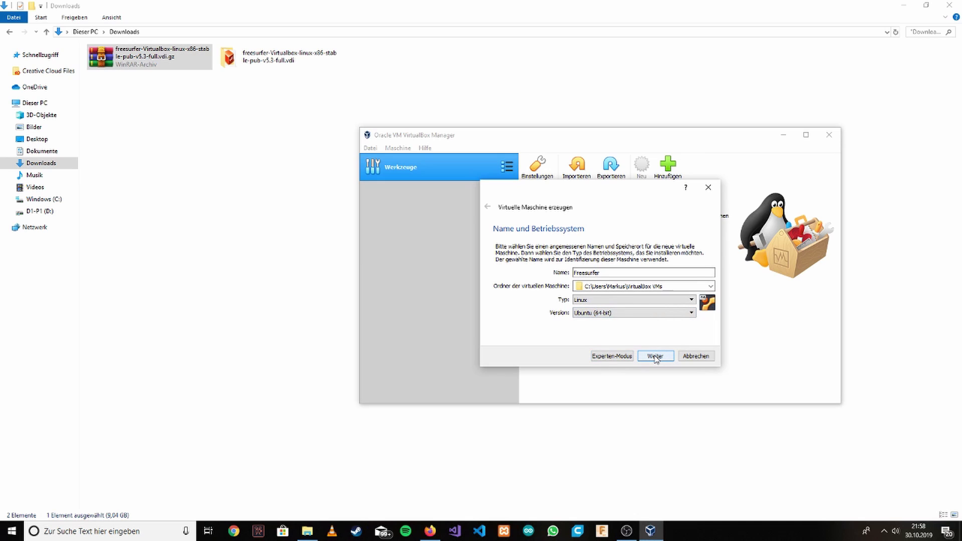
pyautogui.click(655, 357)
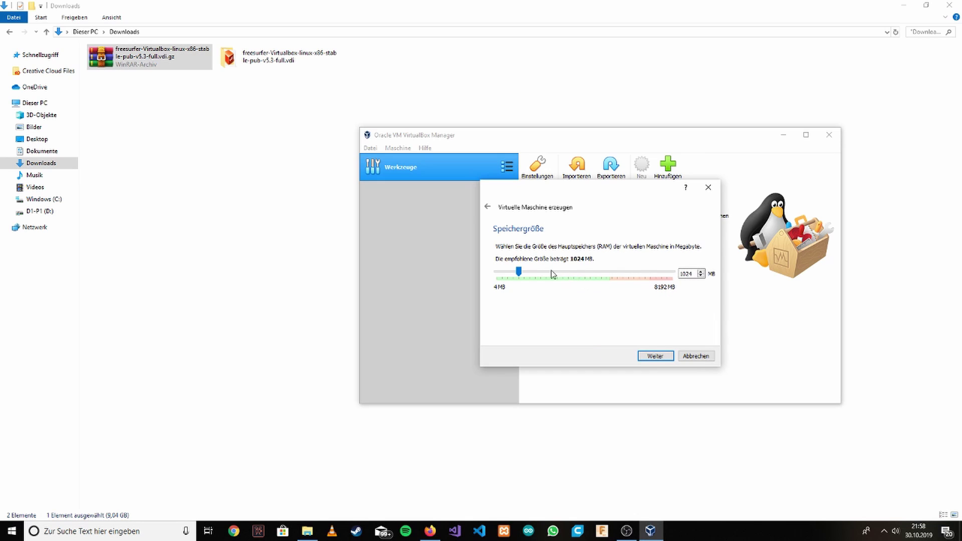
# Set the machine's memory to 4096 MB and choose to use an existing virtual hard disk.
pyautogui.moveTo(519, 272); pyautogui.dragTo(585, 277)
pyautogui.click(654, 356)
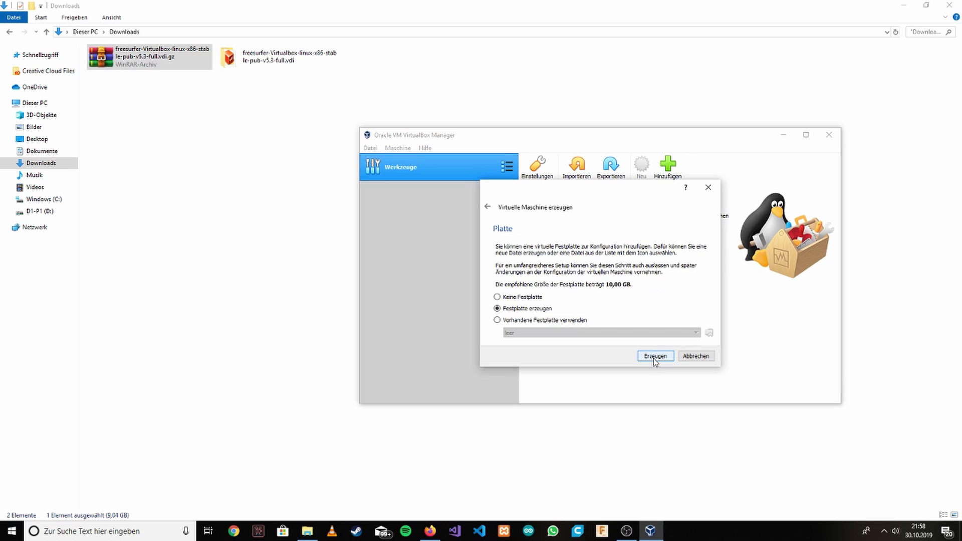
pyautogui.click(498, 321)
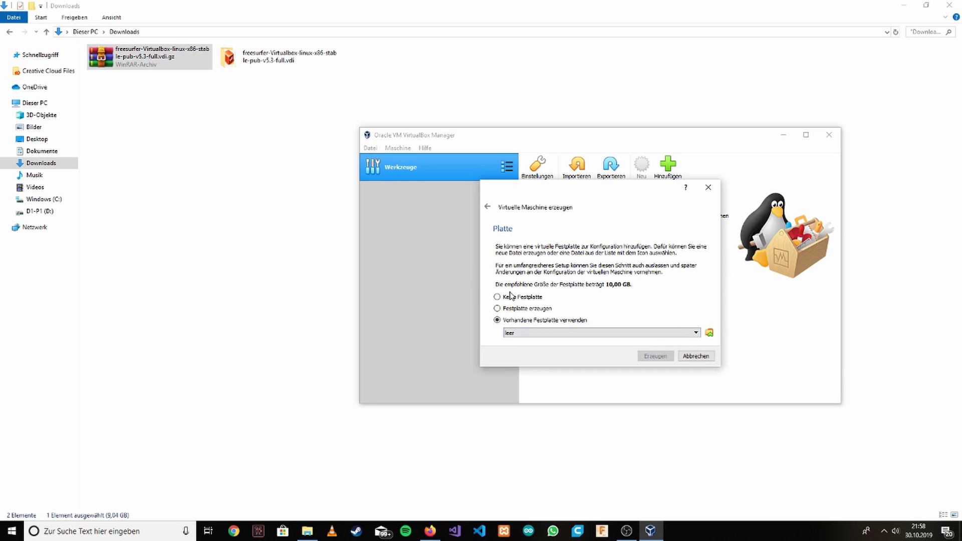
# Attach the FreeSurfer .vdi from Downloads as the disk and create the Freesurfer machine.
pyautogui.click(709, 334)
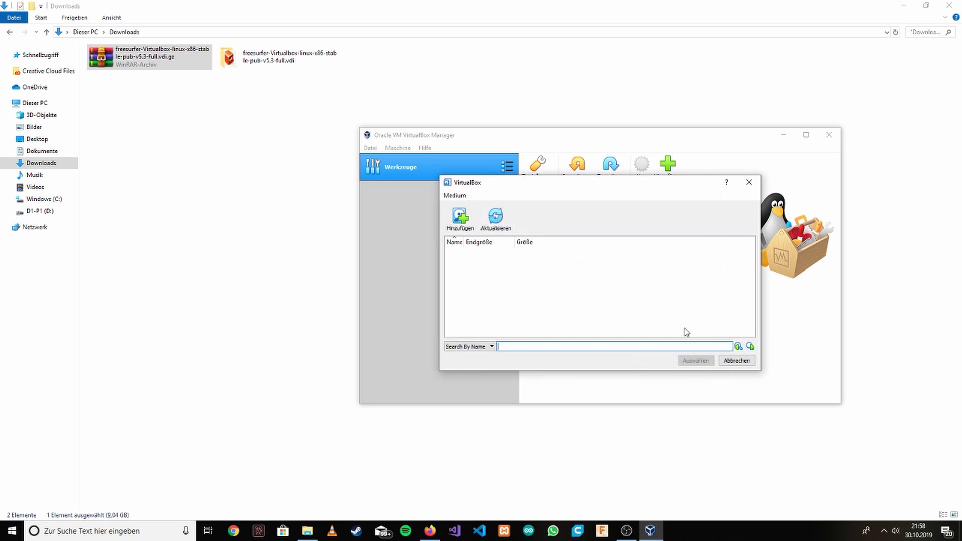
pyautogui.click(460, 218)
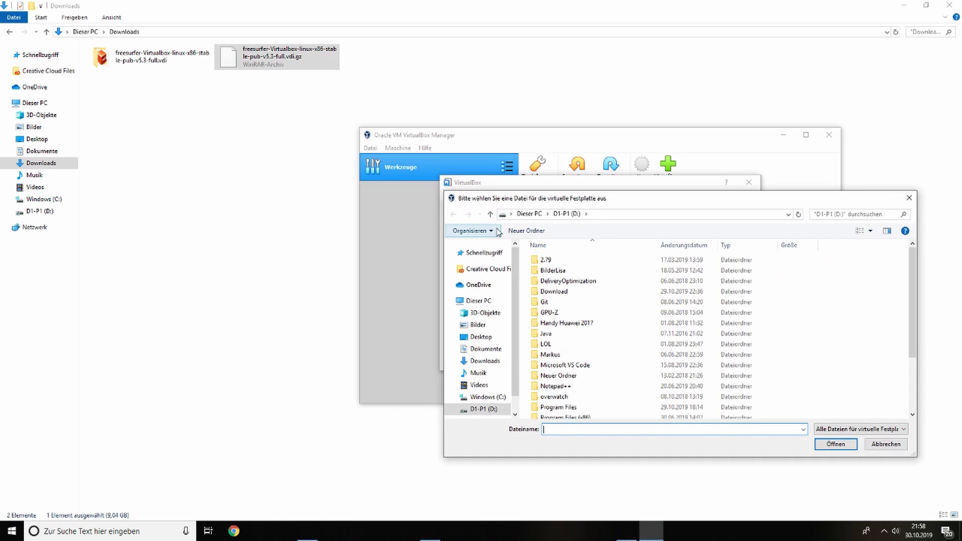
pyautogui.click(485, 361)
pyautogui.doubleClick(542, 284)
pyautogui.click(560, 261)
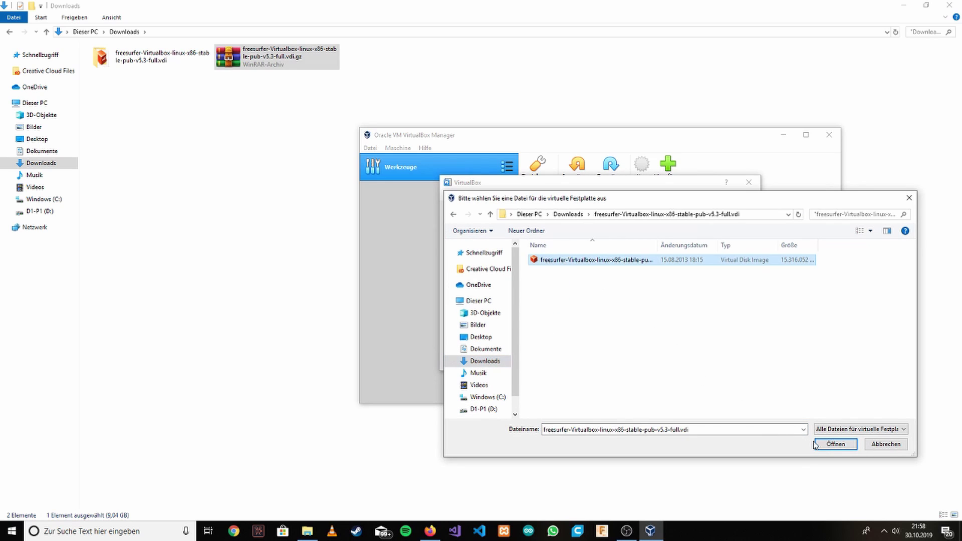
pyautogui.click(831, 445)
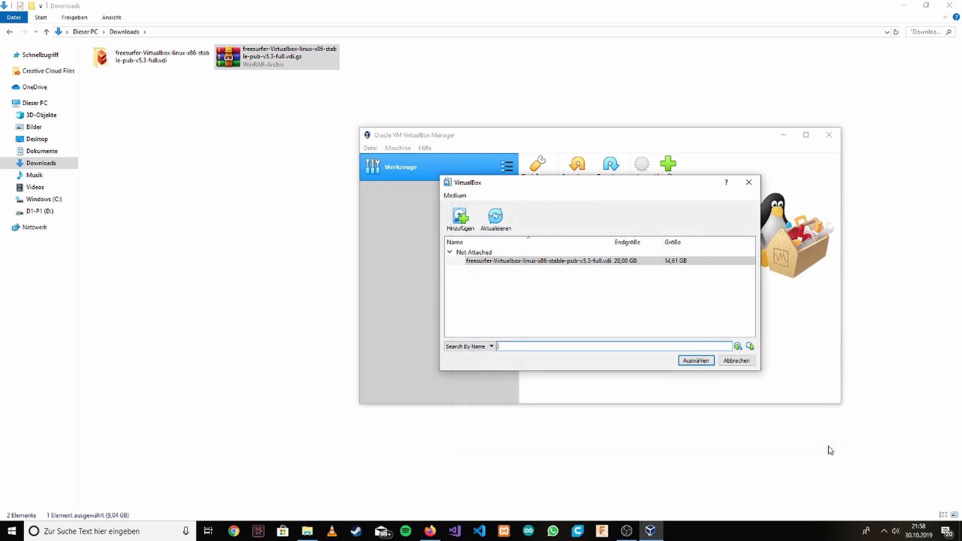
pyautogui.click(696, 360)
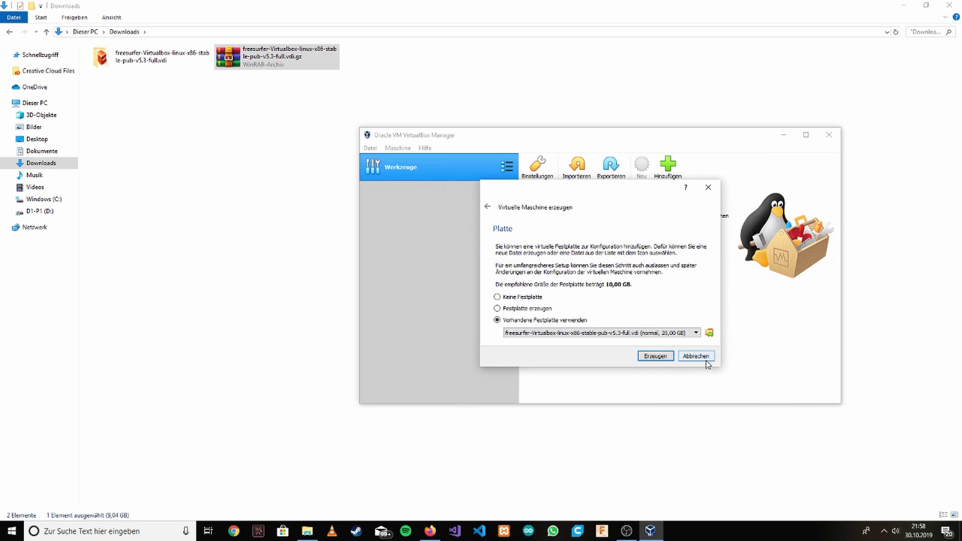
pyautogui.click(647, 358)
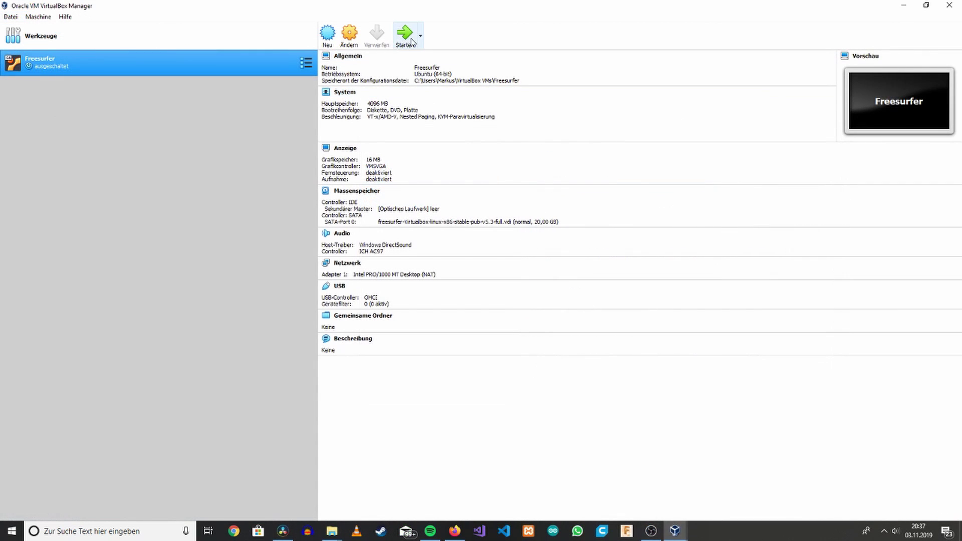
# Boot the Freesurfer VM, decline the Ubuntu 14.04.6 upgrade, and close both update notifications.
pyautogui.click(411, 41)
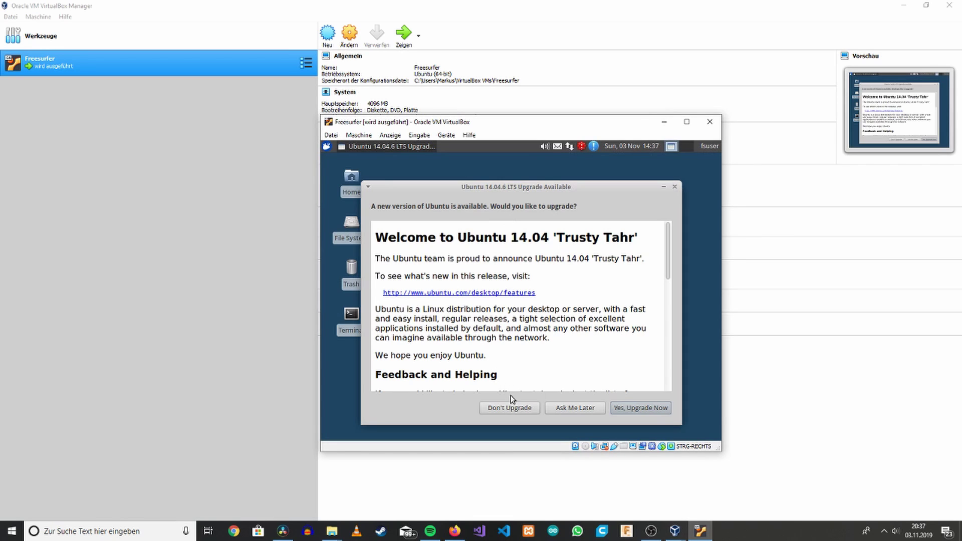
pyautogui.click(511, 407)
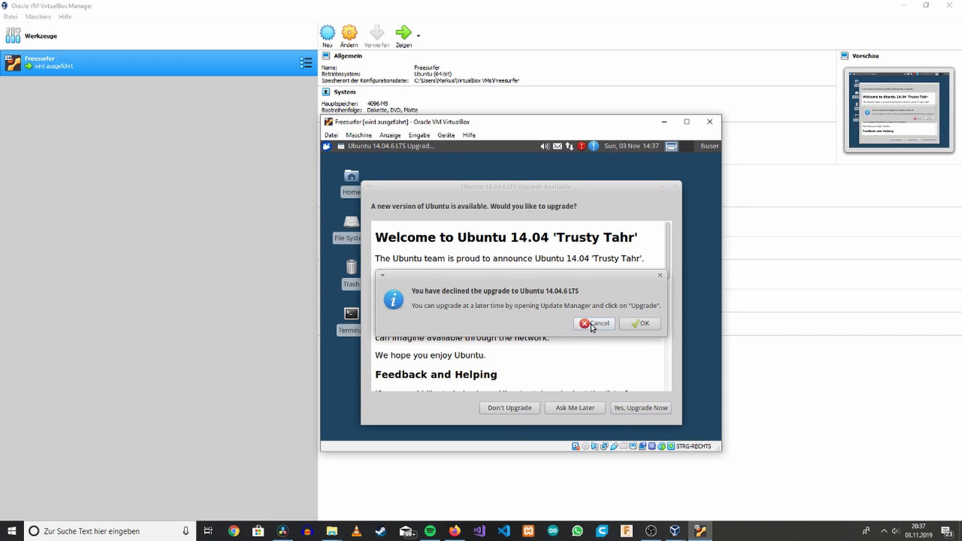
pyautogui.click(591, 323)
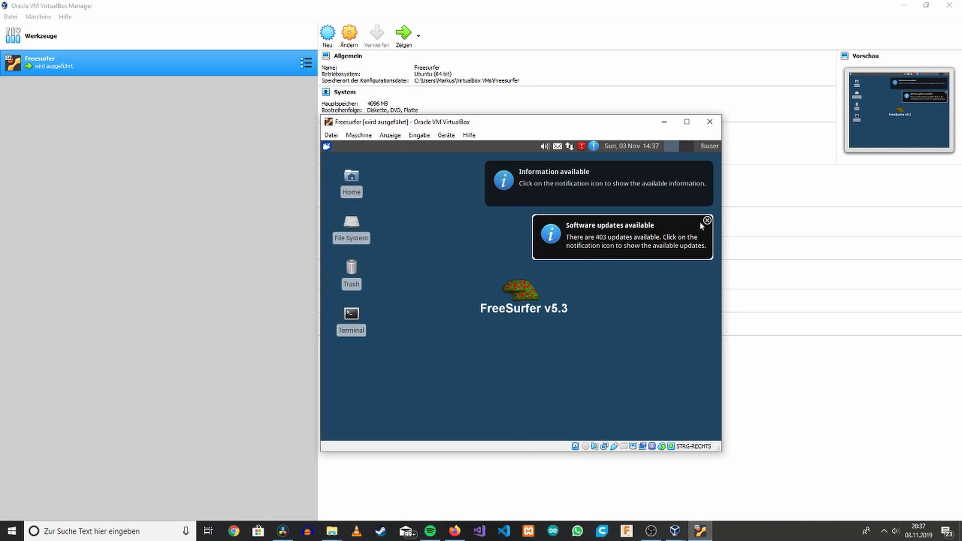
pyautogui.click(707, 220)
pyautogui.click(706, 167)
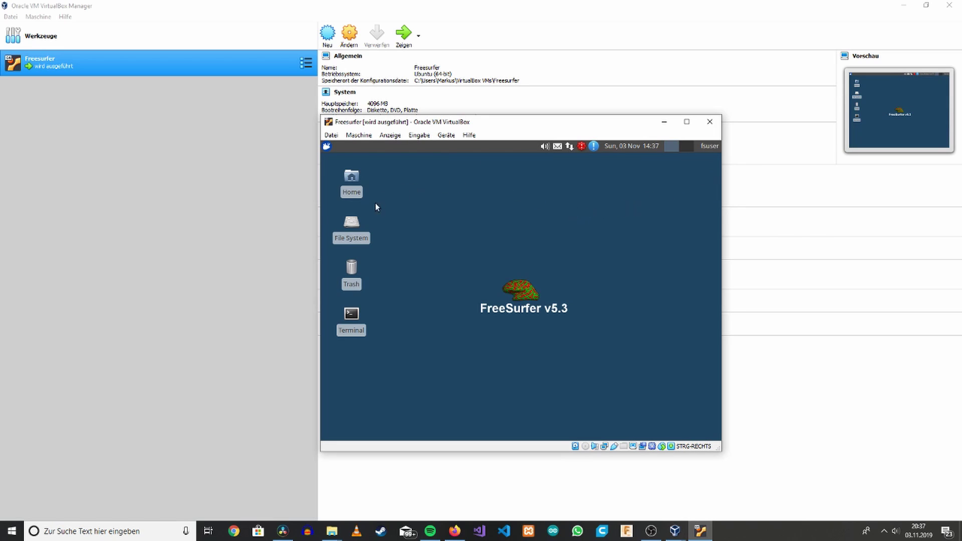
# Insert the Guest Additions CD and run its autorun.sh with the password to install version 6.0.14.
pyautogui.click(444, 135)
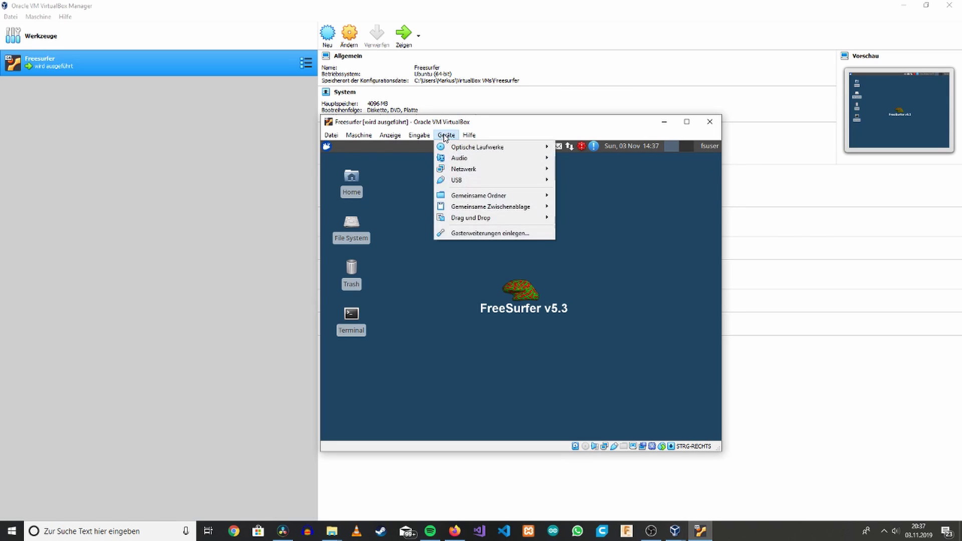
pyautogui.click(468, 234)
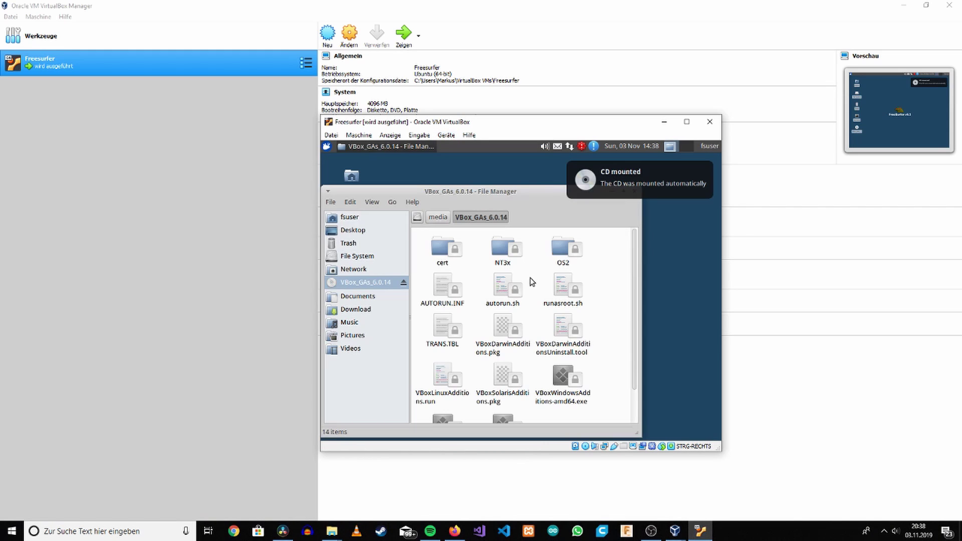
pyautogui.doubleClick(501, 285)
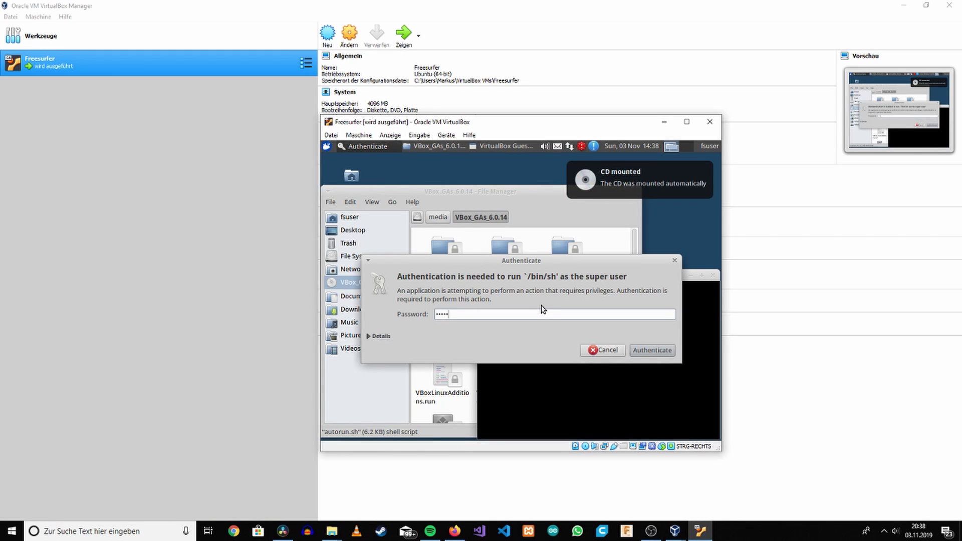
pyautogui.press('Return')
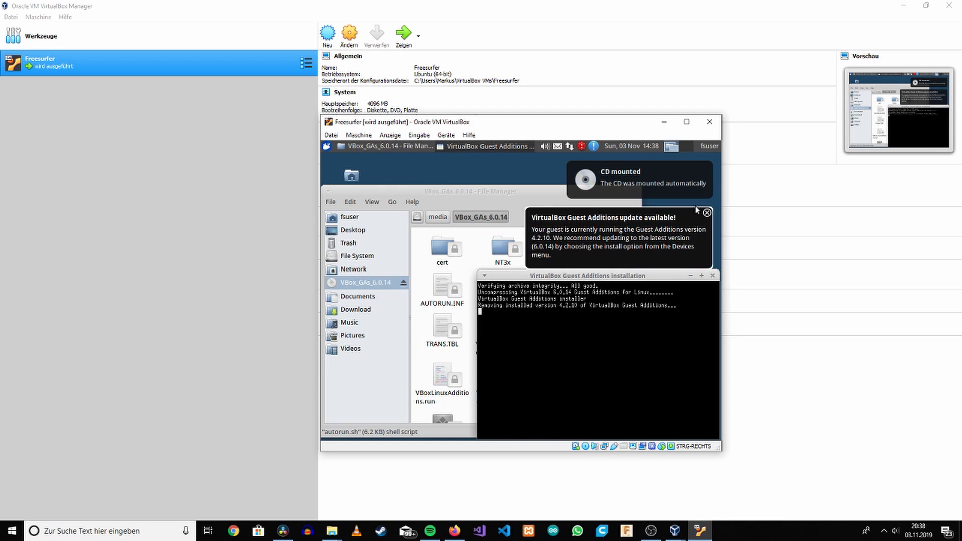
pyautogui.click(706, 213)
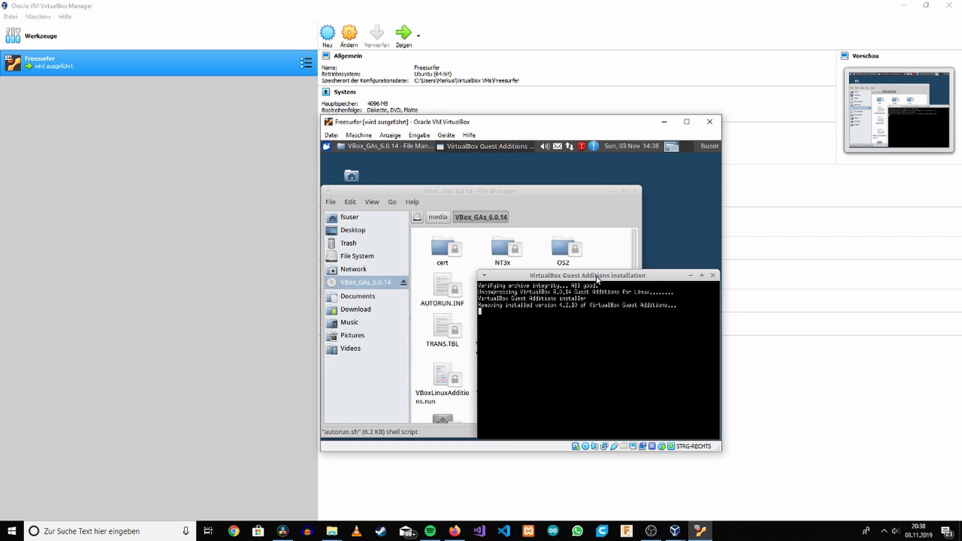
pyautogui.moveTo(596, 276); pyautogui.dragTo(569, 223)
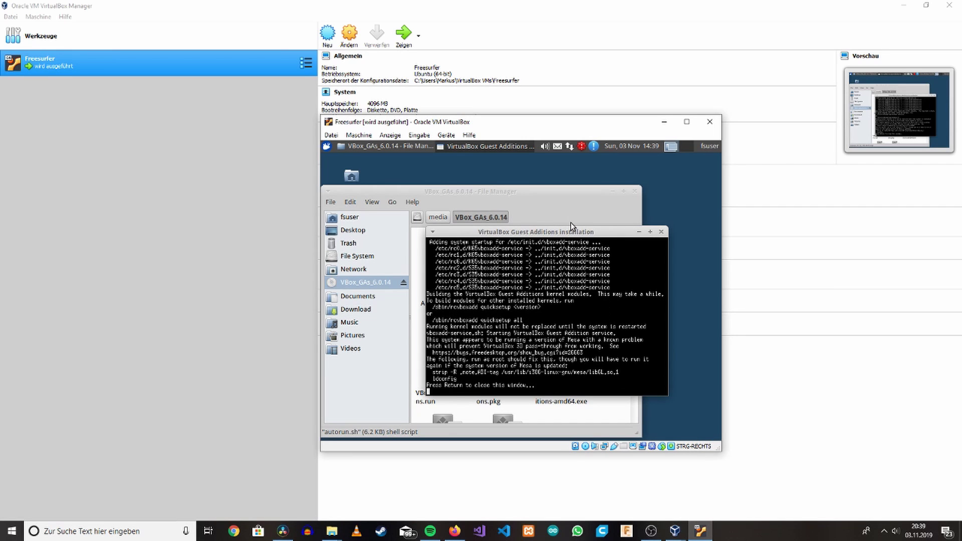
pyautogui.press('Return')
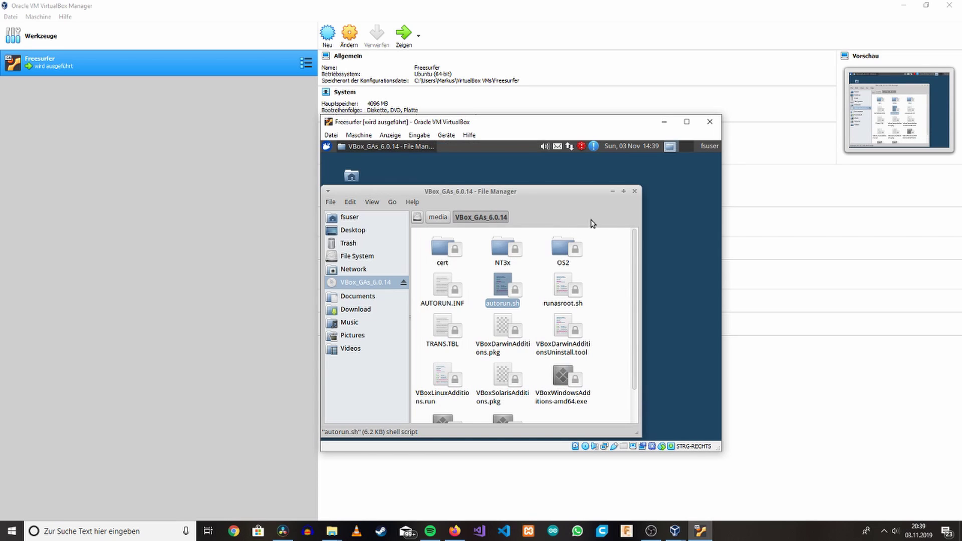
# Close the guest file manager and set drag and drop to bidirectional.
pyautogui.click(634, 191)
pyautogui.click(446, 136)
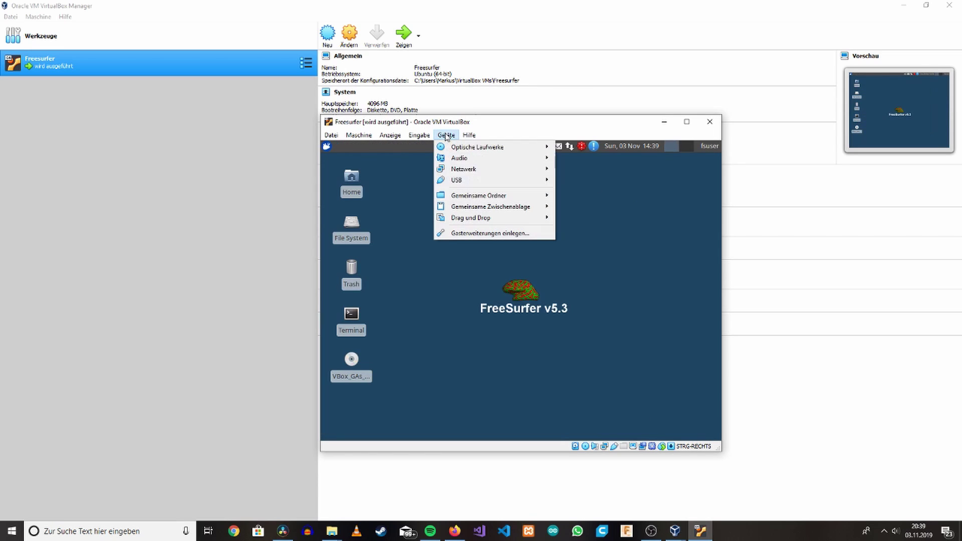
pyautogui.moveTo(465, 219)
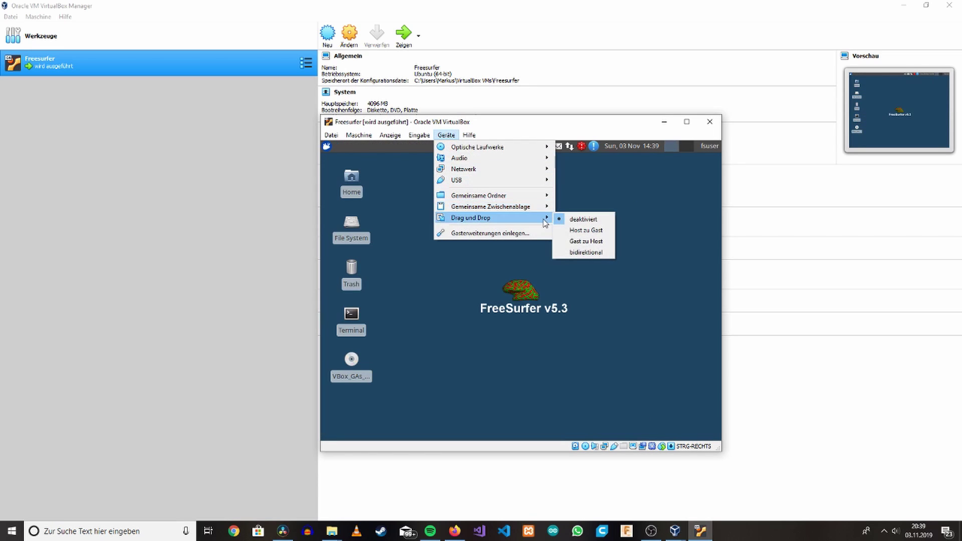
pyautogui.click(581, 252)
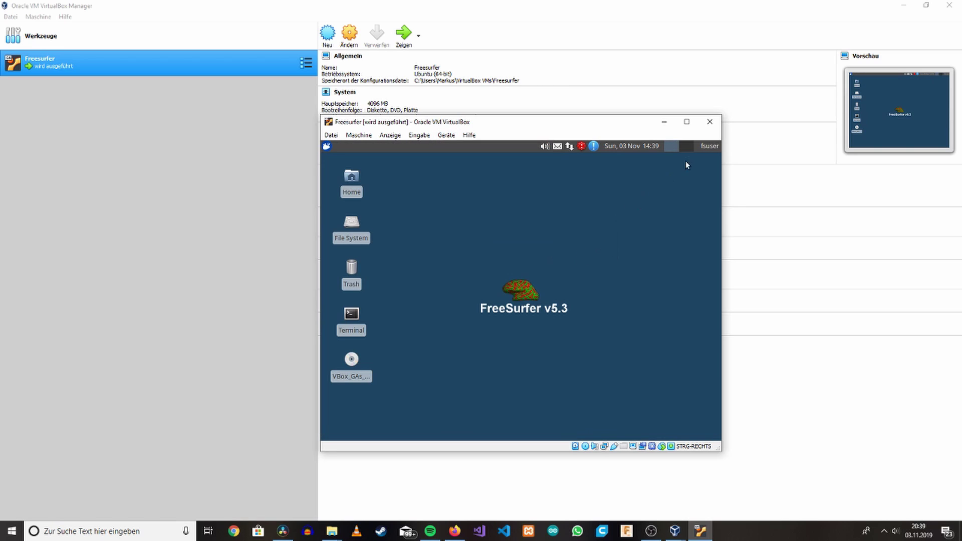
# Reboot the FreeSurfer guest from the fsuser session menu.
pyautogui.click(710, 145)
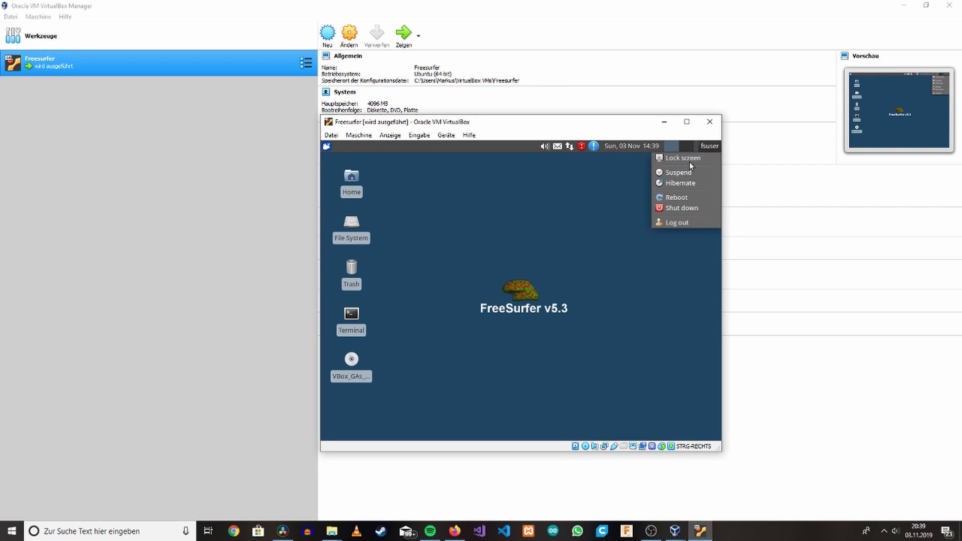
pyautogui.click(672, 197)
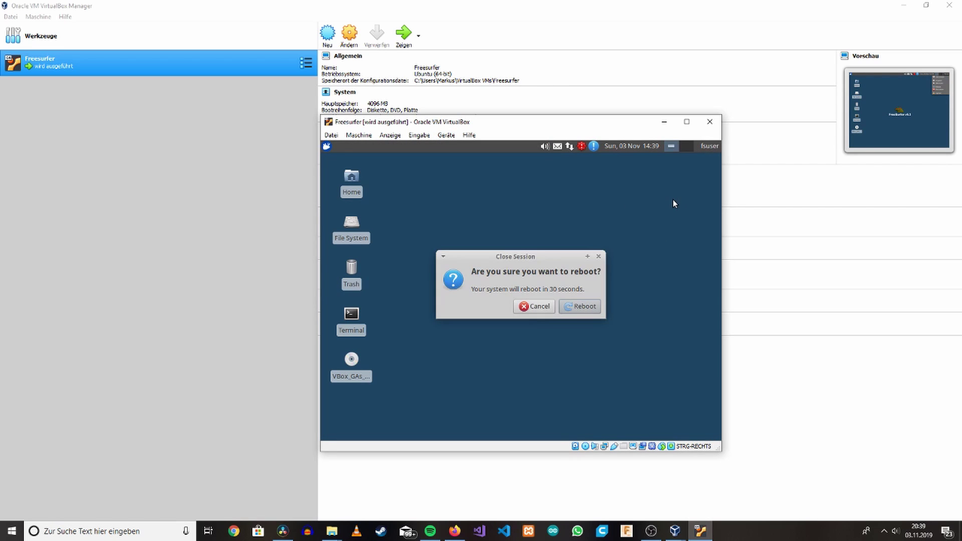
pyautogui.click(581, 307)
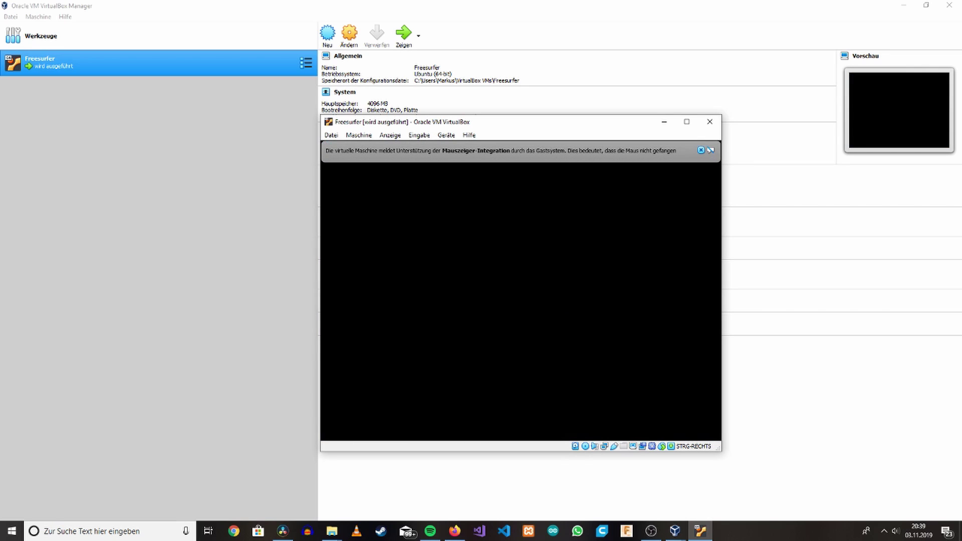
# Close the VM window and power off the machine.
pyautogui.moveTo(552, 122)
pyautogui.mouseDown()
pyautogui.moveTo(519, 111)
pyautogui.moveTo(564, 115)
pyautogui.mouseUp()
pyautogui.click(721, 113)
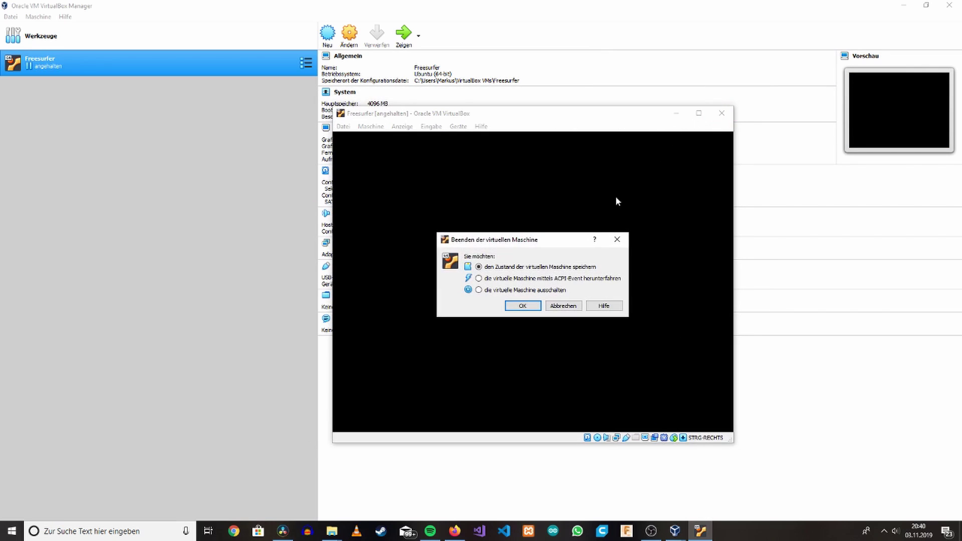
pyautogui.click(522, 291)
pyautogui.click(522, 306)
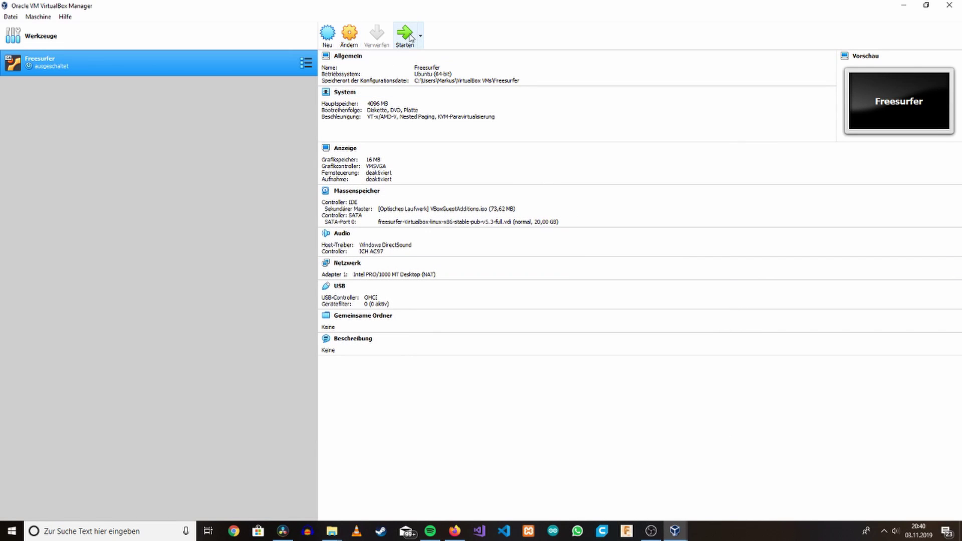
# Start the Freesurfer machine again and permanently dismiss the mouse-integration notice.
pyautogui.click(410, 38)
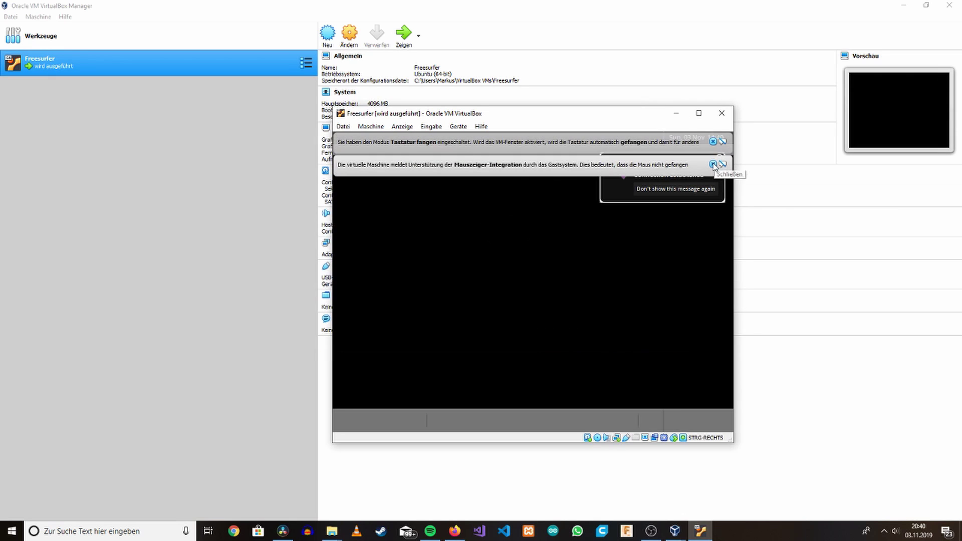
pyautogui.click(722, 164)
# Dismiss the keyboard-capture and network notices and minimize VirtualBox Manager.
pyautogui.click(721, 142)
pyautogui.click(718, 159)
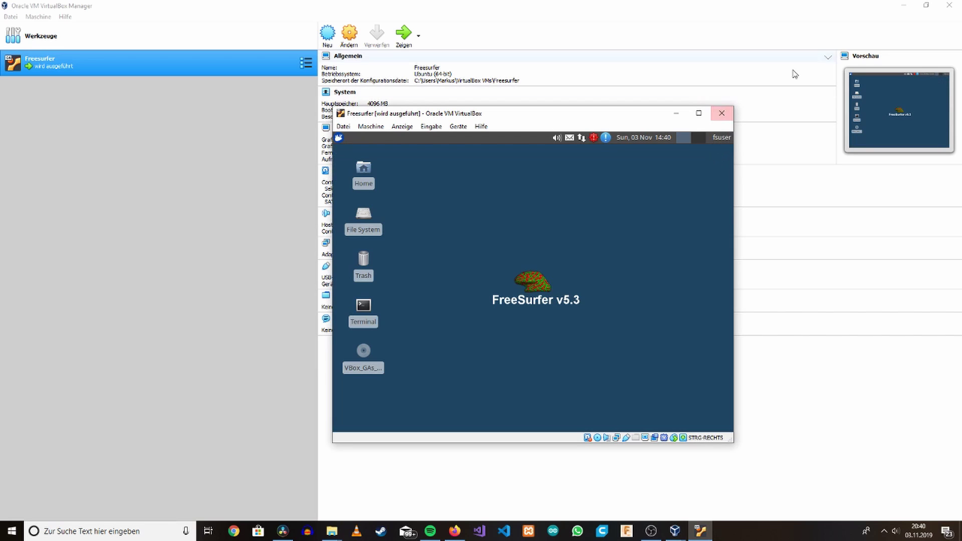
pyautogui.click(903, 5)
# Drag the sagT1 .nii.gz scan from DICOM > 20180811 onto the FreeSurfer guest desktop.
pyautogui.doubleClick(88, 220)
pyautogui.doubleClick(150, 171)
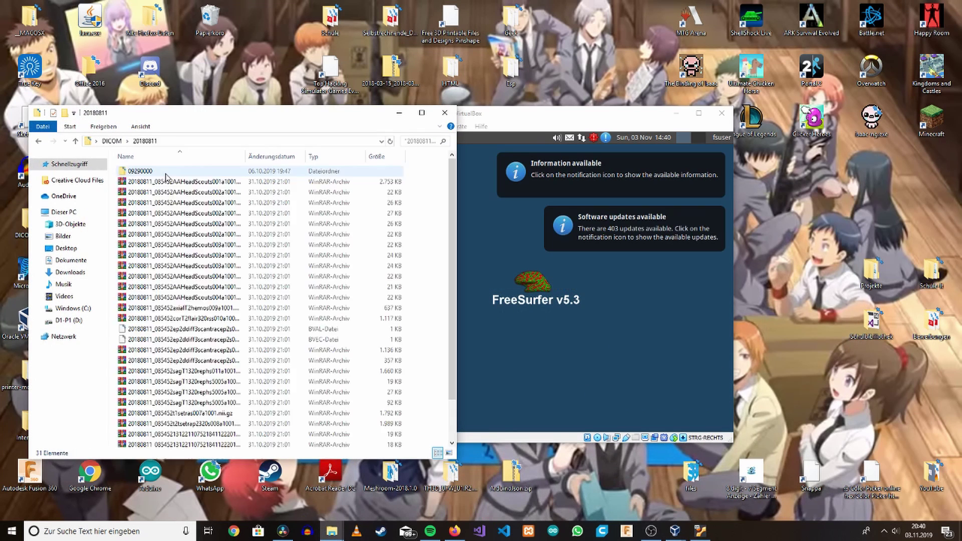
pyautogui.scroll(-1, 280, 396)
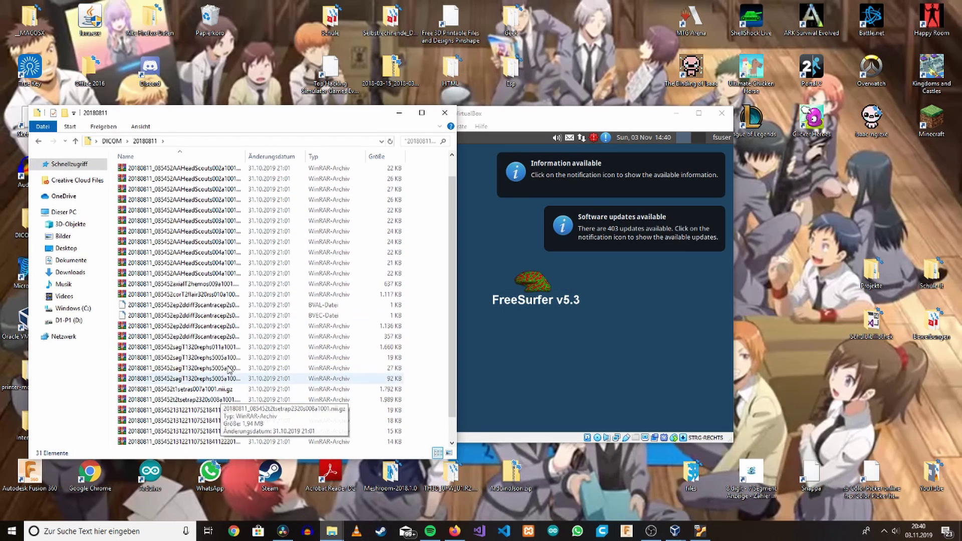
pyautogui.click(245, 347)
pyautogui.moveTo(489, 374); pyautogui.dragTo(499, 289)
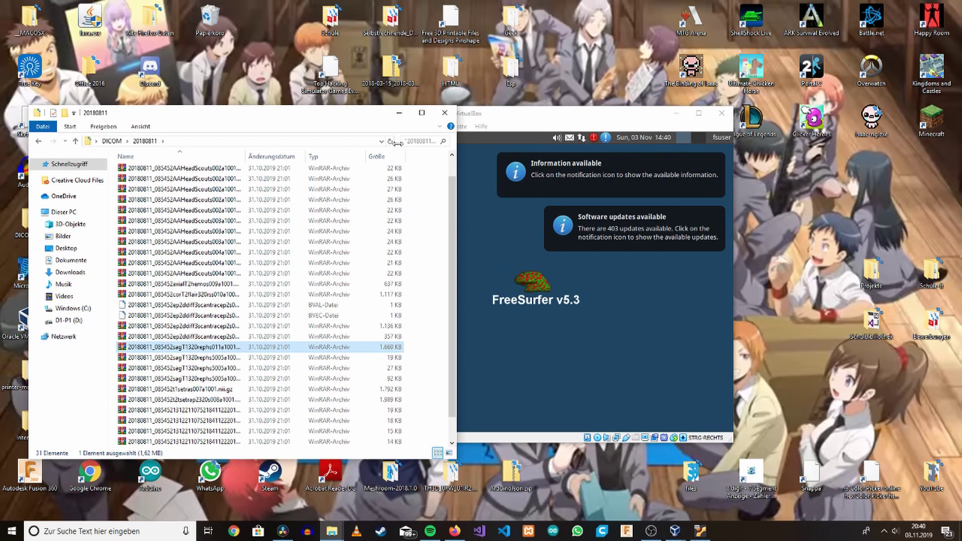
# Replace the copied scan file's date-prefixed name so it reads brainscan.nii.gz.
pyautogui.click(399, 115)
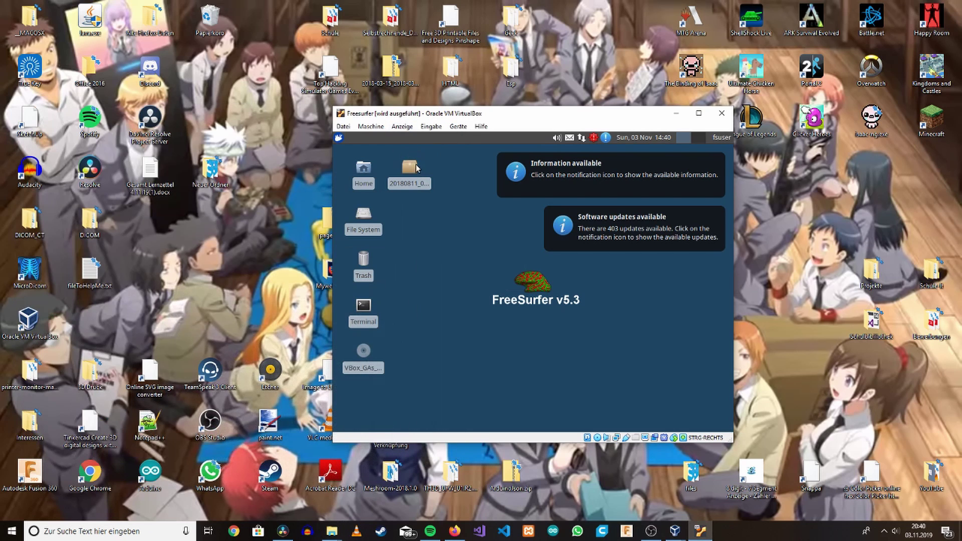
pyautogui.click(416, 185)
pyautogui.rightClick(418, 187)
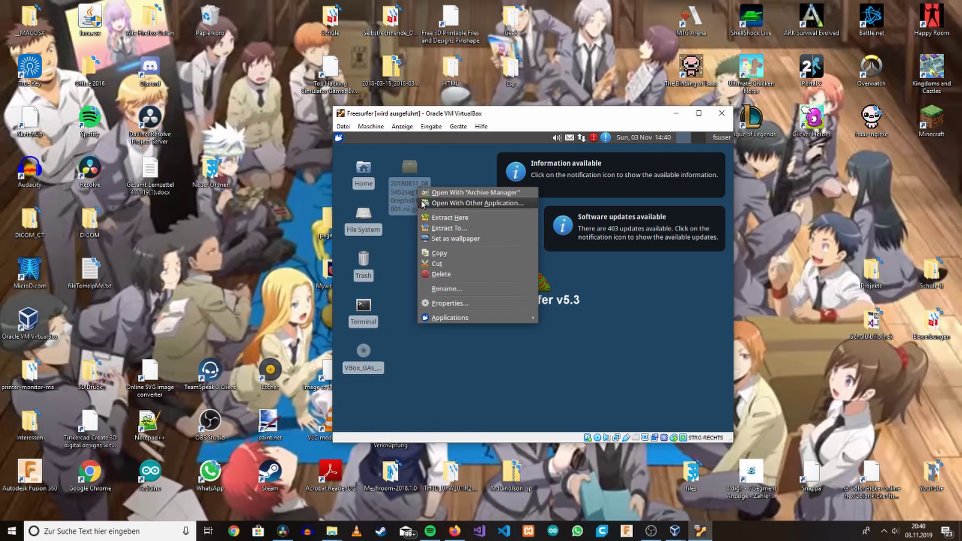
pyautogui.click(439, 289)
pyautogui.press('Home')
pyautogui.press('Delete')
pyautogui.press('Delete')
pyautogui.press('Delete')
pyautogui.press('Delete')
pyautogui.press('Delete')
pyautogui.press('Delete')
pyautogui.press('Delete')
pyautogui.press('Delete')
pyautogui.press('Delete')
pyautogui.press('Delete')
pyautogui.press('Delete')
pyautogui.press('Delete')
pyautogui.press('Delete')
pyautogui.press('Delete')
pyautogui.press('Delete')
pyautogui.press('Delete')
pyautogui.press('Delete')
pyautogui.press('Delete')
pyautogui.press('Delete')
pyautogui.press('Delete')
pyautogui.press('Delete')
pyautogui.press('Delete')
pyautogui.press('Delete')
pyautogui.press('Delete')
pyautogui.press('Delete')
pyautogui.press('Delete')
pyautogui.press('Delete')
pyautogui.press('Delete')
pyautogui.press('Delete')
pyautogui.press('Delete')
pyautogui.press('Delete')
pyautogui.press('Delete')
pyautogui.press('Delete')
pyautogui.press('Delete')
pyautogui.press('Delete')
pyautogui.press('Delete')
pyautogui.write('brains')
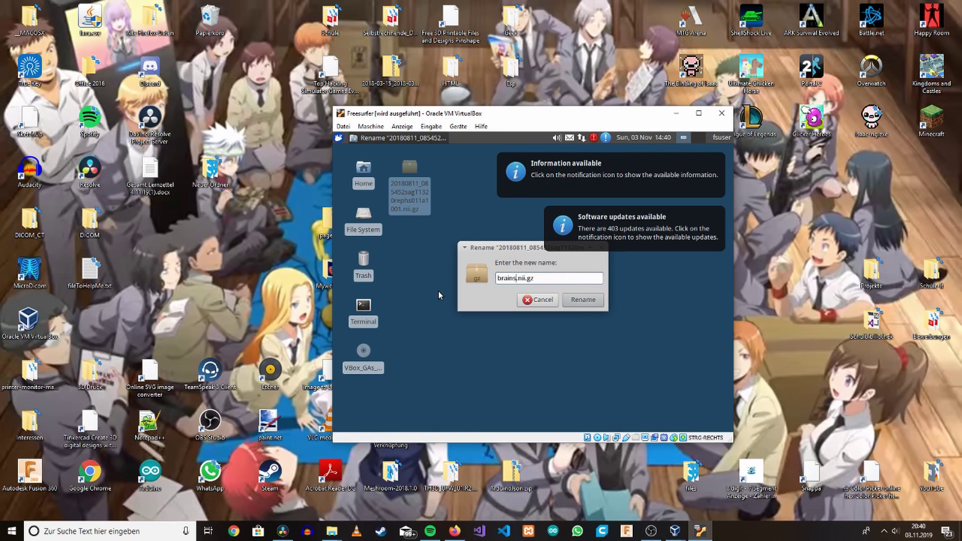
pyautogui.write('can')
pyautogui.click(582, 300)
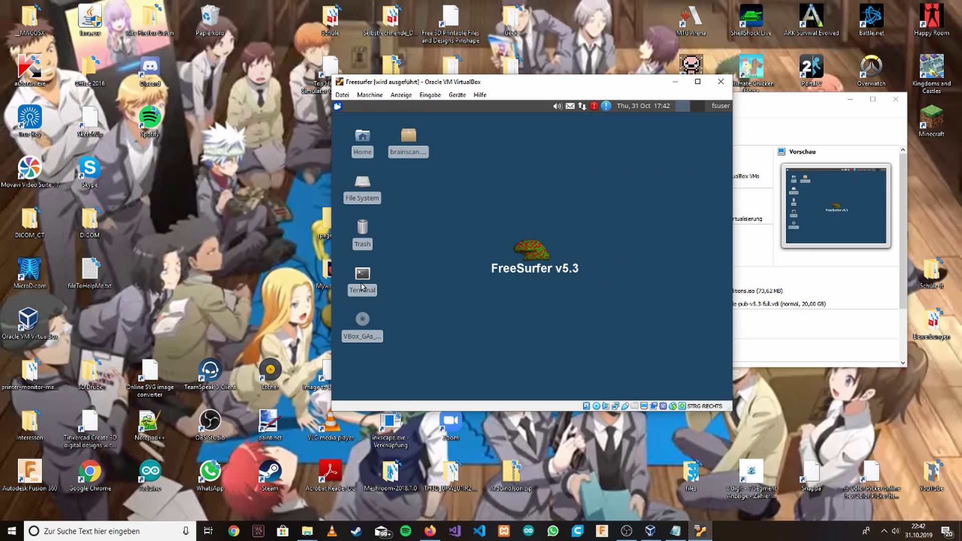
# Open a guest terminal and pick out the update command from the helper notes file.
pyautogui.doubleClick(360, 281)
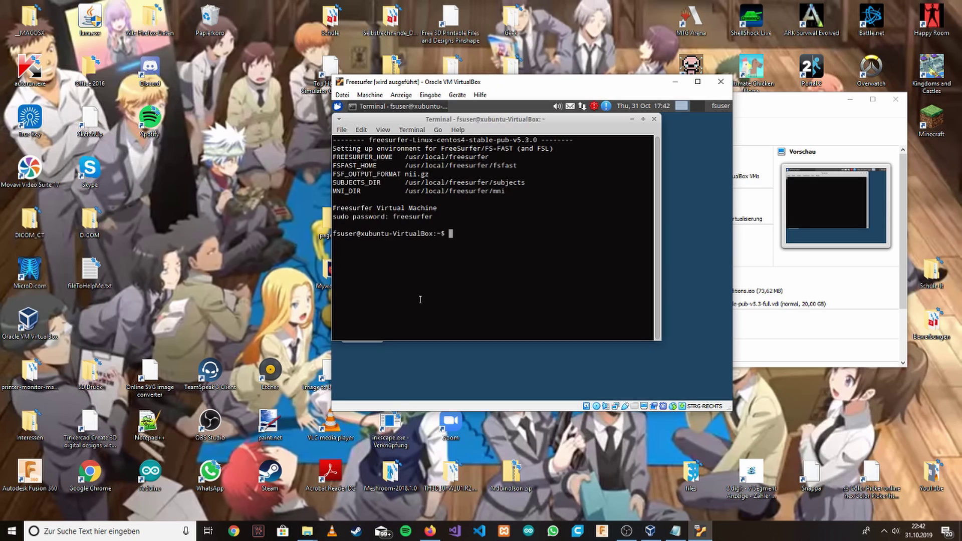
pyautogui.click(675, 530)
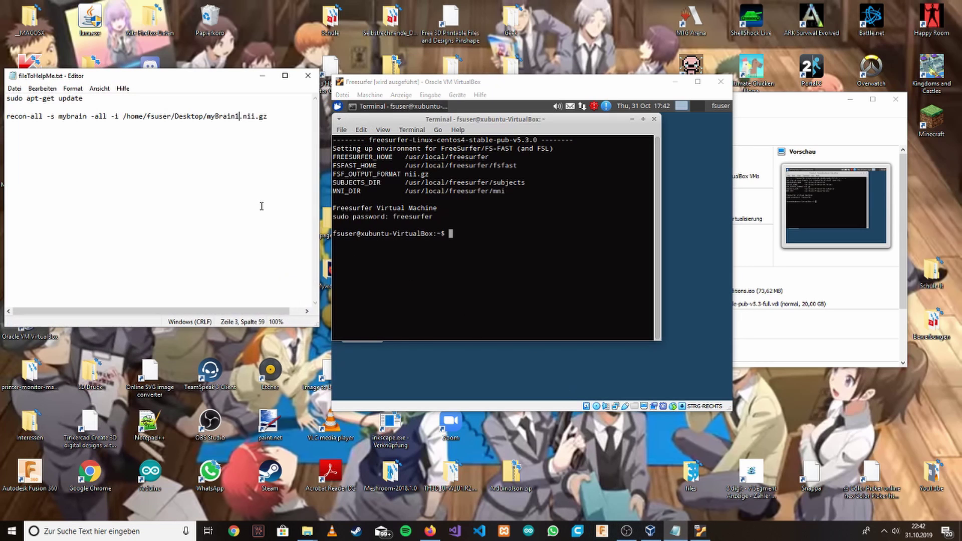
pyautogui.click(96, 98)
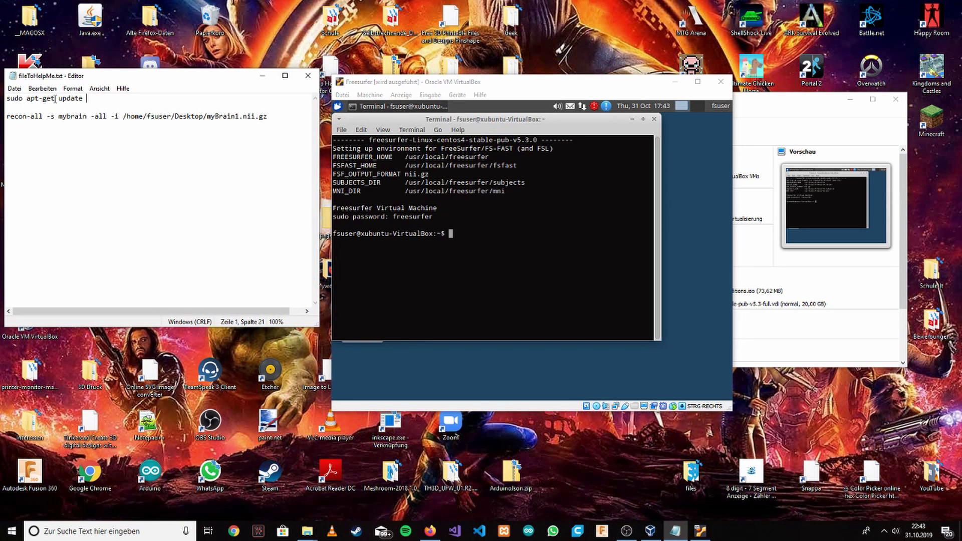
pyautogui.click(483, 277)
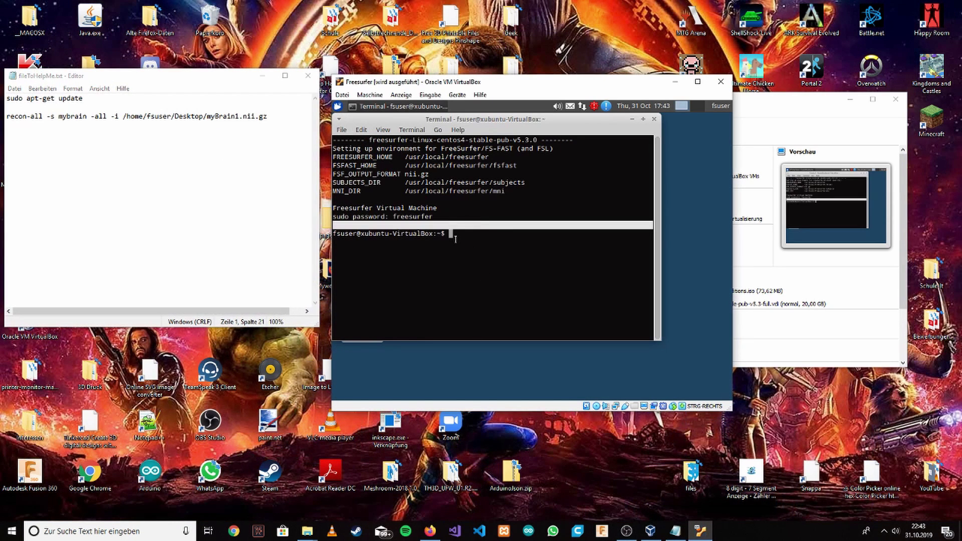
# Run sudo apt-get update with the sudo password, then rerun it three more times.
pyautogui.write('sudo apt-get update')
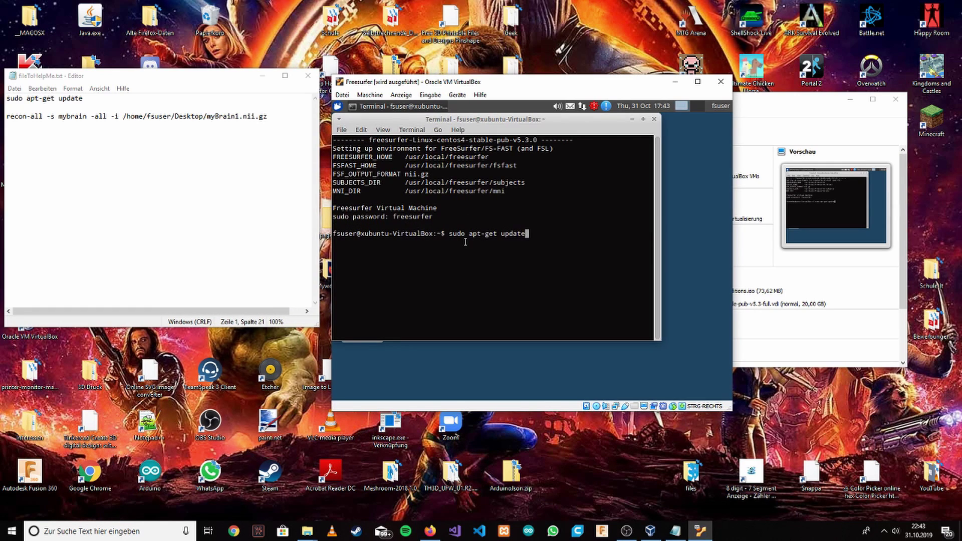
pyautogui.press('Return')
pyautogui.write('freesurfer')
pyautogui.press('Return')
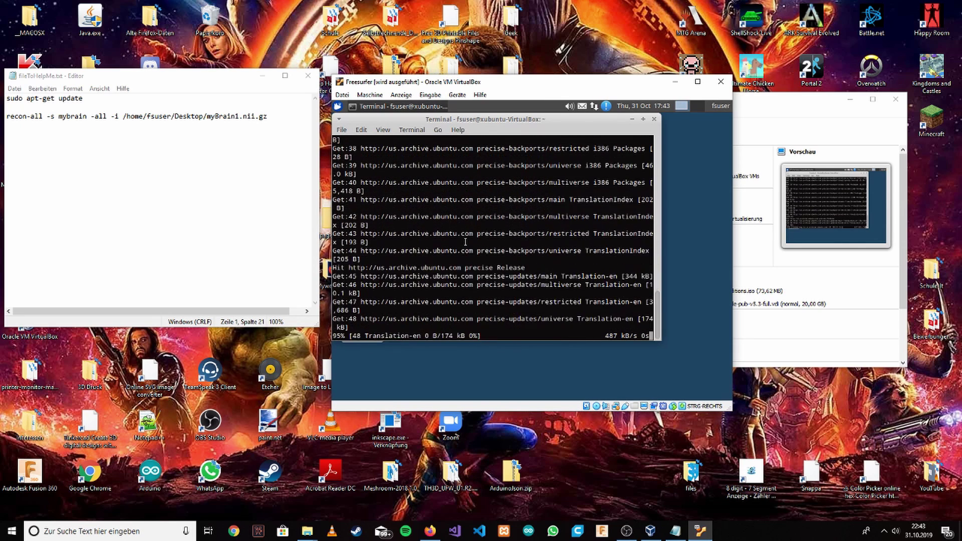
pyautogui.press('Up')
pyautogui.press('Return')
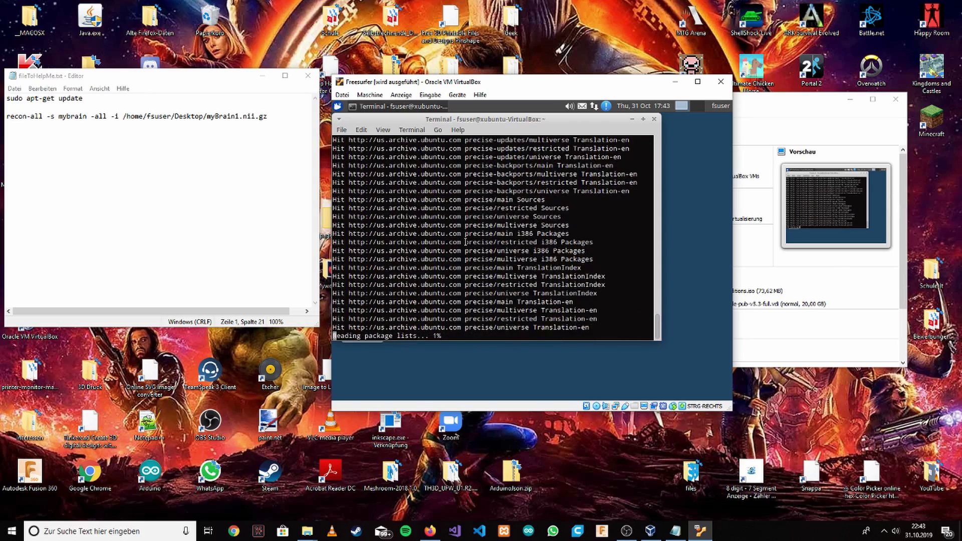
pyautogui.press('Up')
pyautogui.press('Return')
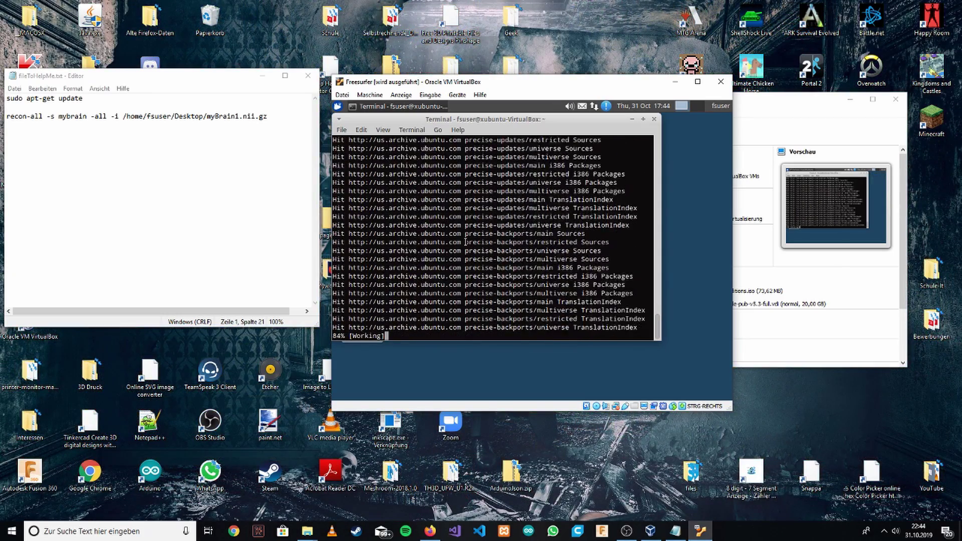
pyautogui.press('Up')
pyautogui.press('Return')
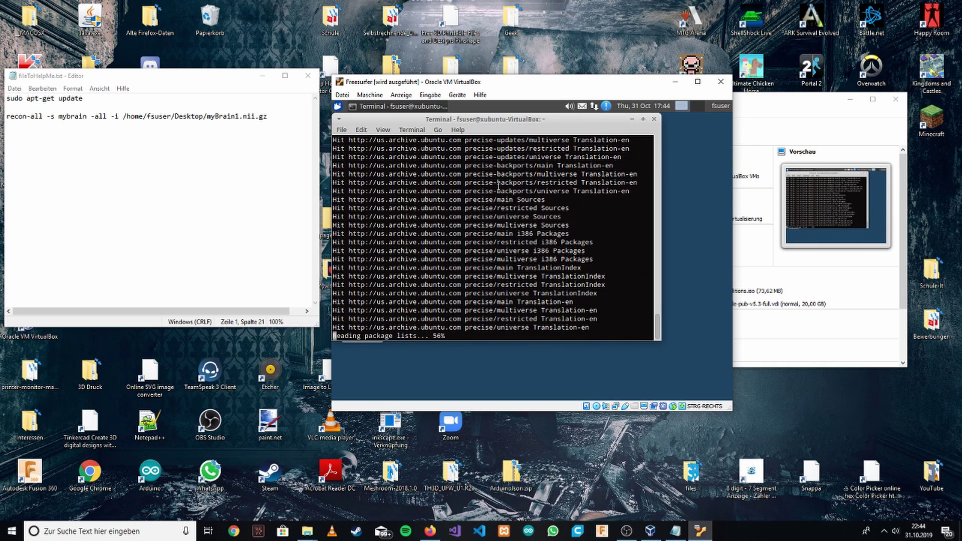
# Launch recon-all for subject mybrain on /home/fsuser/Desktop/brainscan.nii.gz after checking the file name.
pyautogui.write('rec')
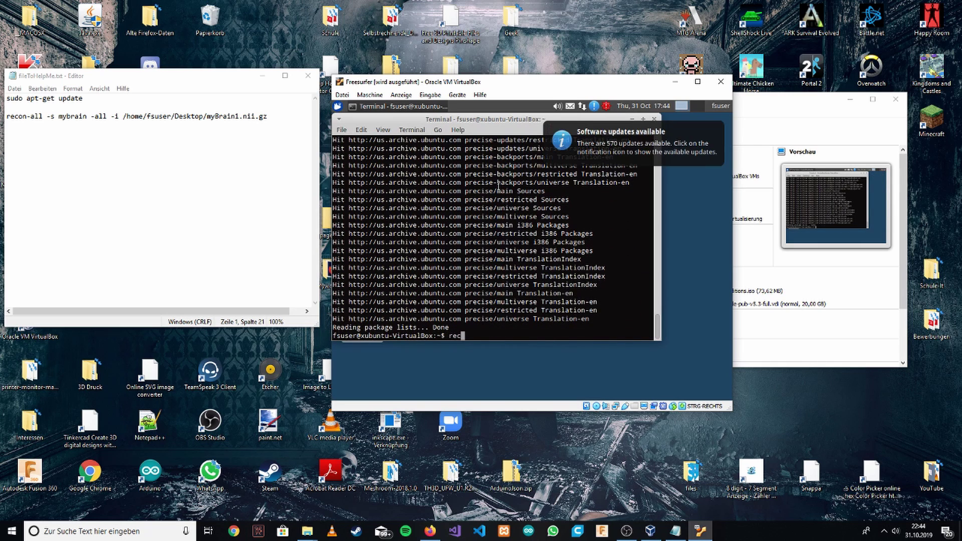
pyautogui.write('on-all -s mybrain -all')
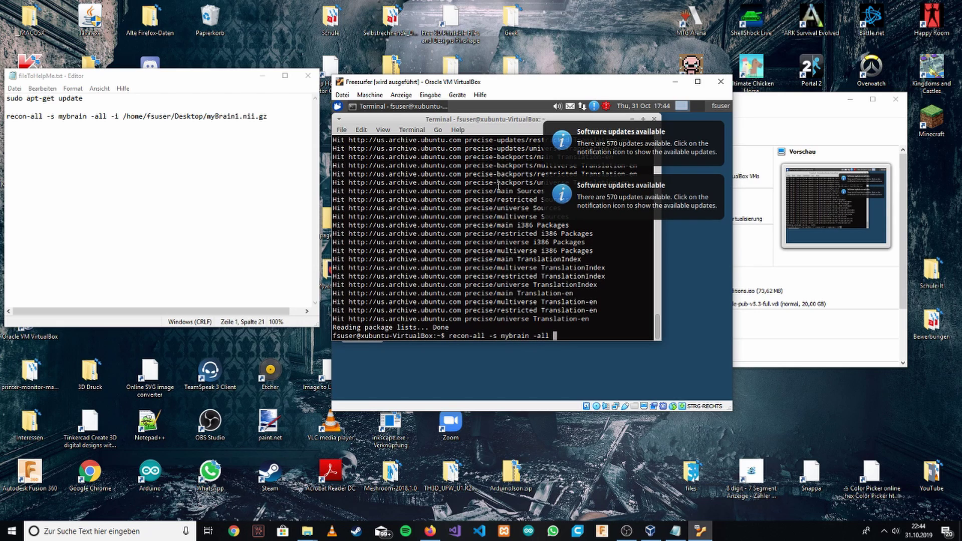
pyautogui.write('-i /home/fsuser/Desktop/bra')
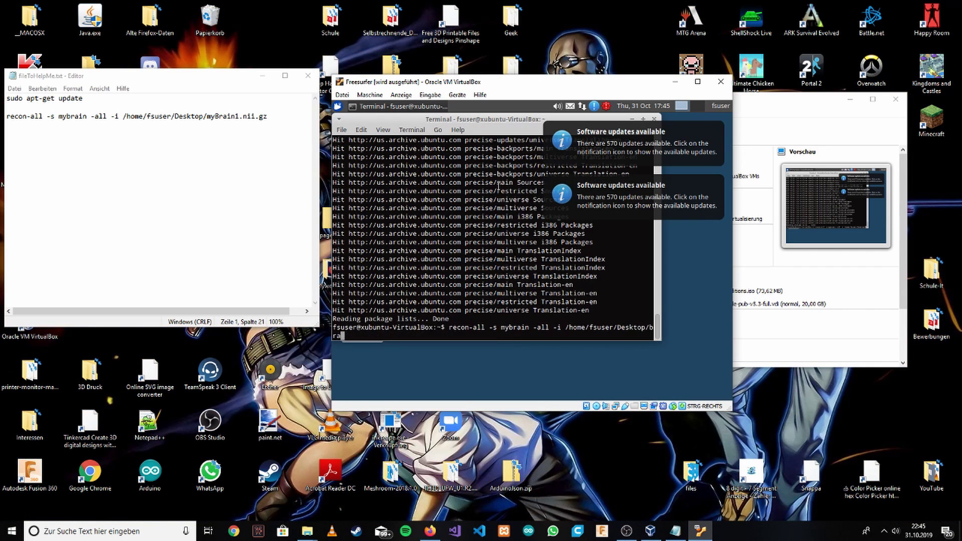
pyautogui.write('inscan.nii.gz')
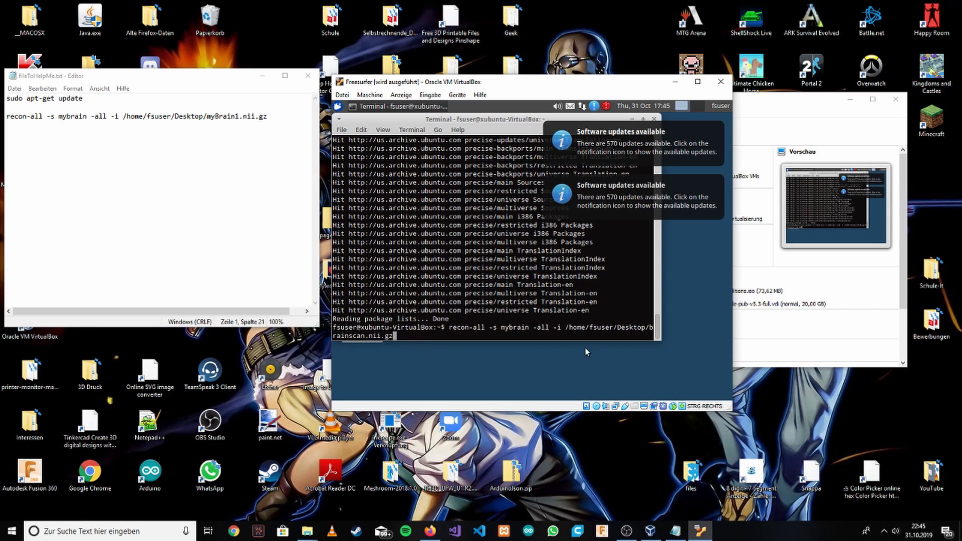
pyautogui.moveTo(389, 119); pyautogui.dragTo(474, 165)
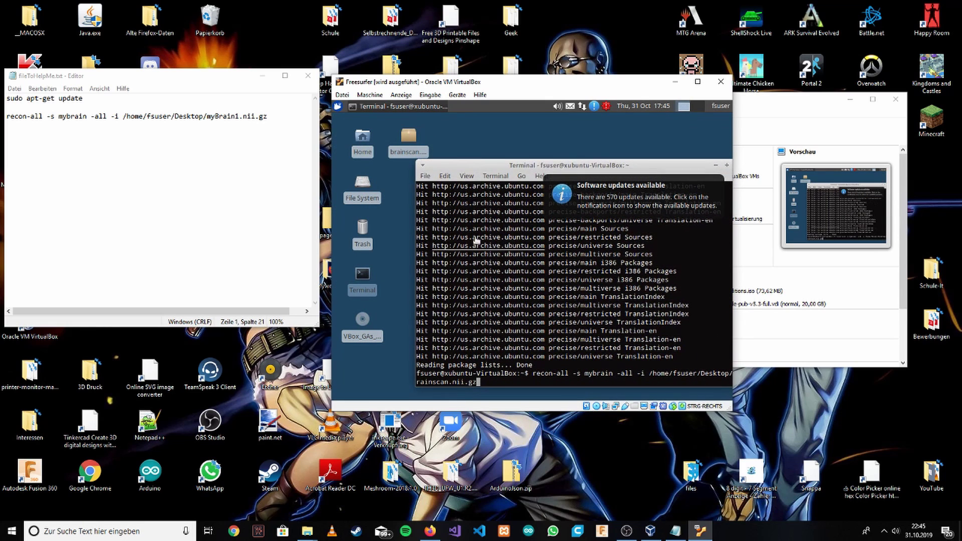
pyautogui.moveTo(499, 167); pyautogui.dragTo(447, 133)
pyautogui.press('Return')
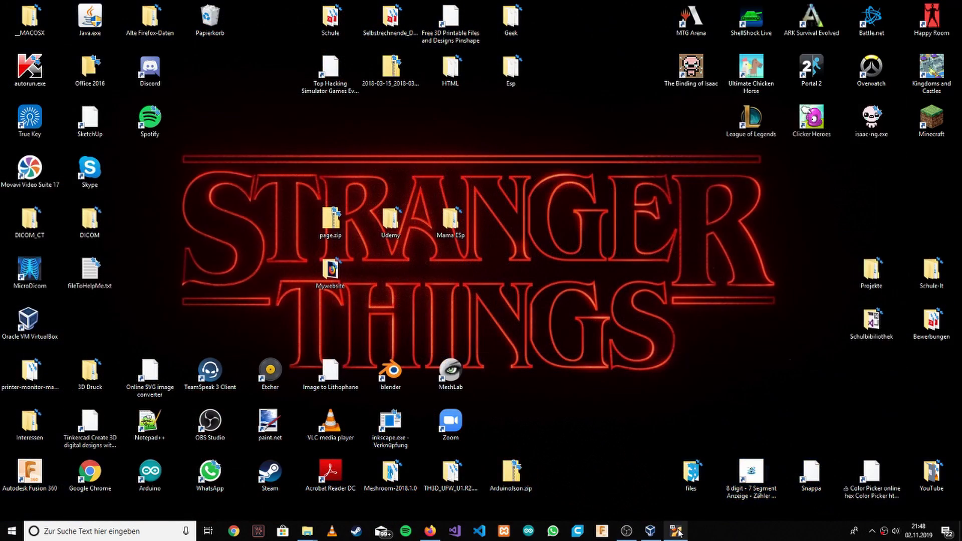
# Restore the Freesurfer VM window from the VirtualBox taskbar preview.
pyautogui.moveTo(677, 531)
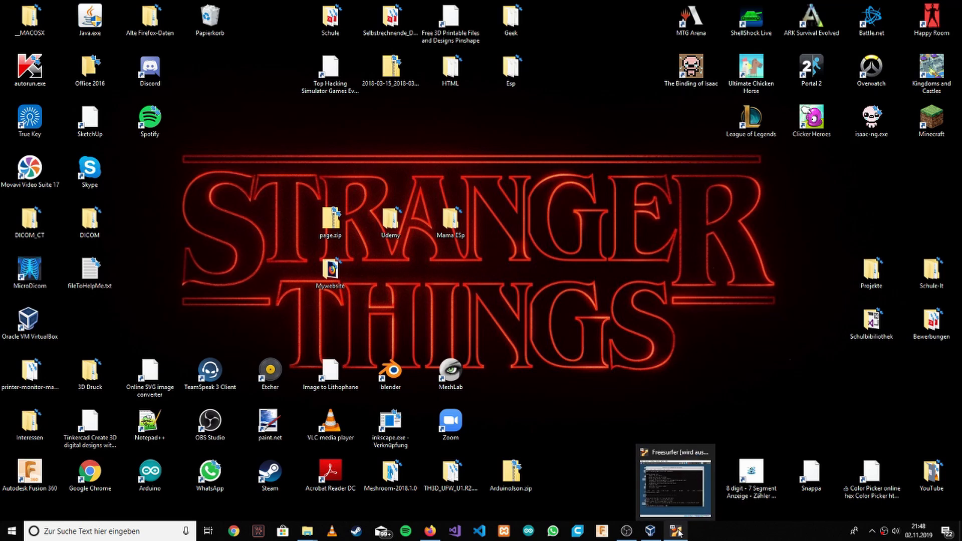
pyautogui.click(671, 495)
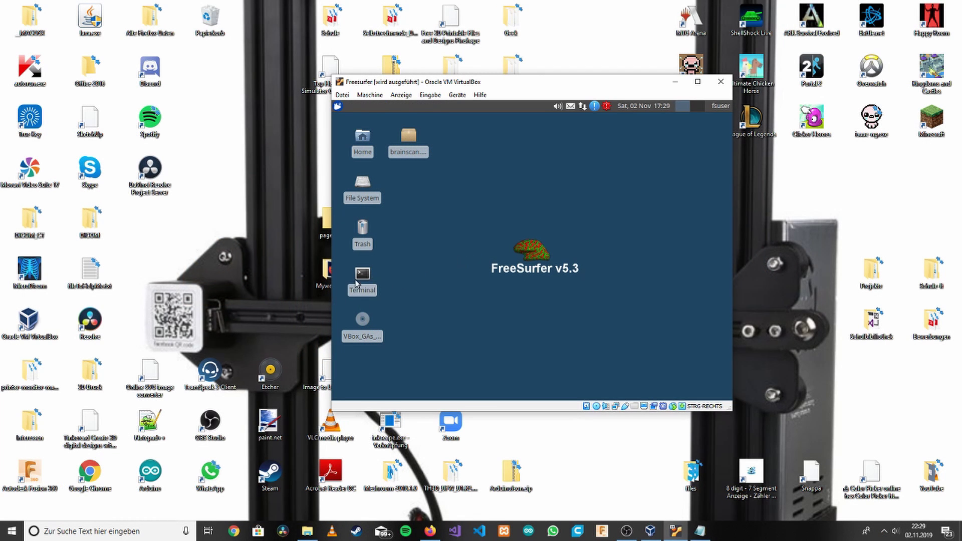
# In a new terminal, convert rh.pial to rh.stl, then edit the recalled command for lh.pial to lh.stl.
pyautogui.doubleClick(360, 280)
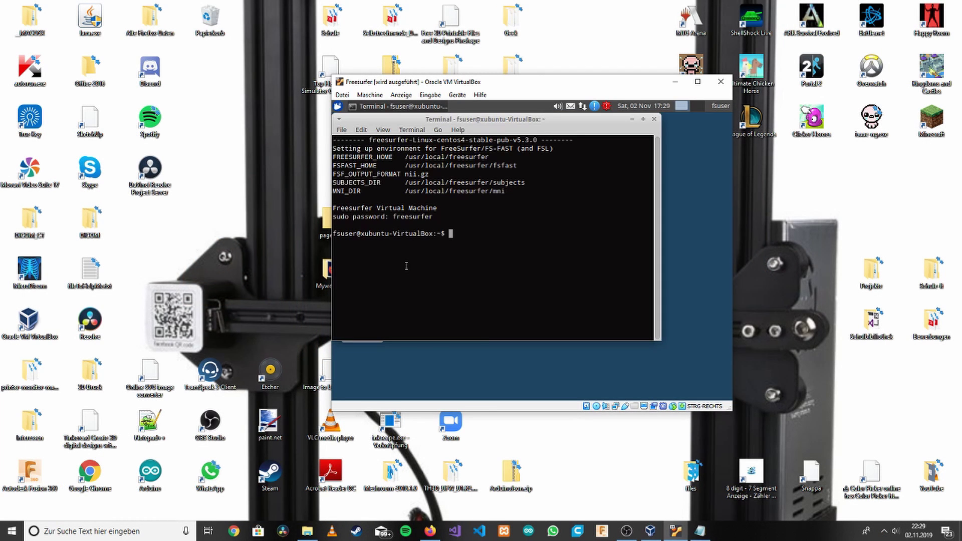
pyautogui.write('mris_convert /usr/local/freesurfer/subjects/mybrain/surf/rh.pial rh.stl')
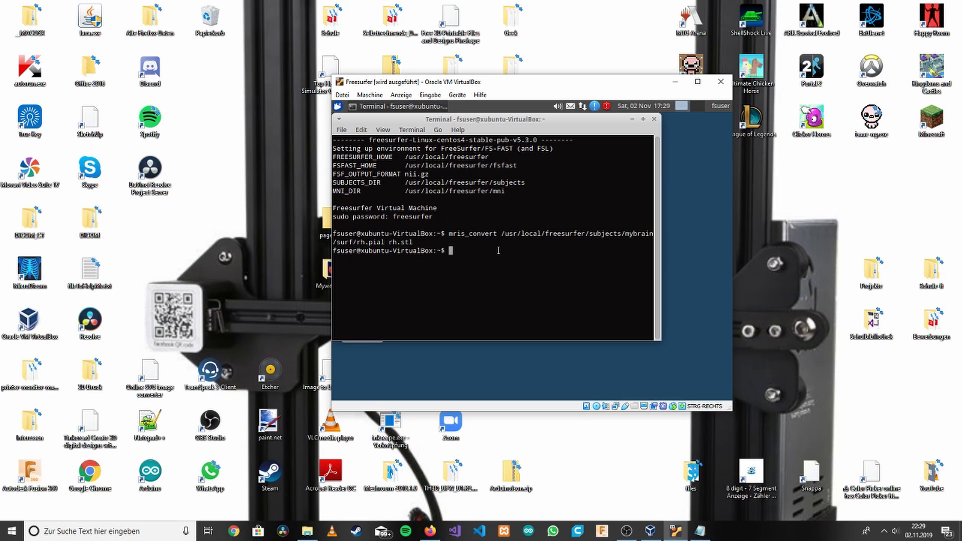
pyautogui.press('Up')
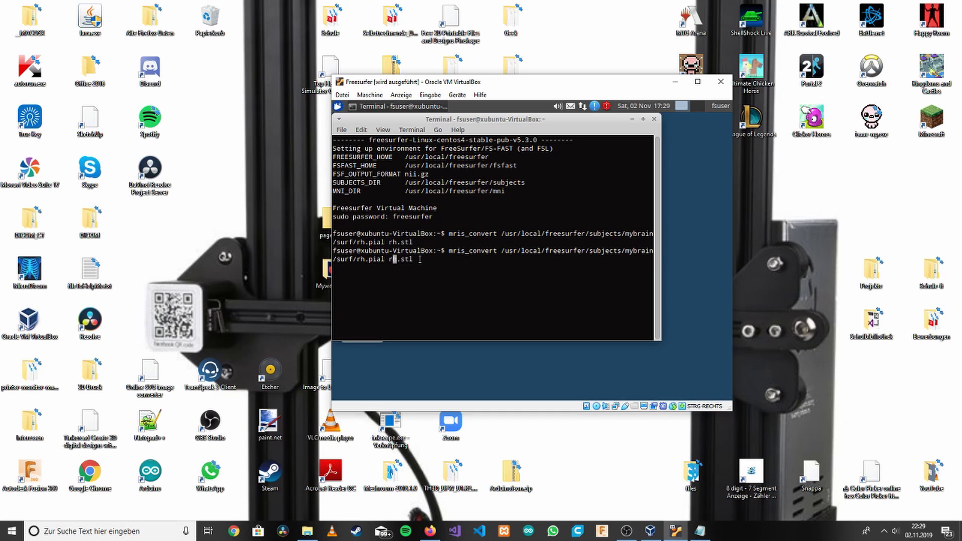
pyautogui.press('BackSpace')
pyautogui.write('l')
pyautogui.press('Left')
pyautogui.press('Left')
pyautogui.press('Left')
pyautogui.press('Left')
pyautogui.press('Left')
pyautogui.press('Left')
pyautogui.press('Left')
pyautogui.press('BackSpace')
pyautogui.write('l')
# Open the VM's File System and browse to /usr/local/freesurfer/subjects/mybrain/surf.
pyautogui.click(632, 120)
pyautogui.doubleClick(369, 187)
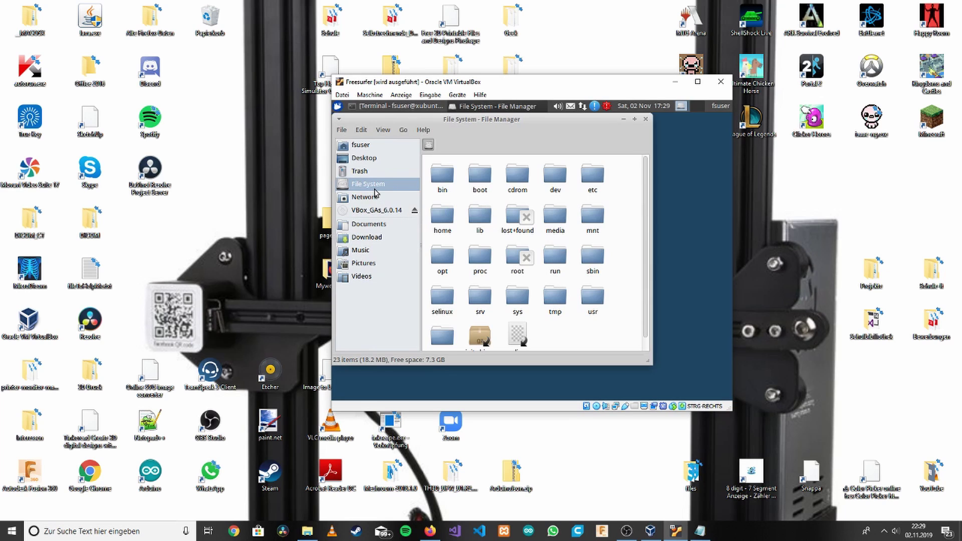
pyautogui.doubleClick(592, 298)
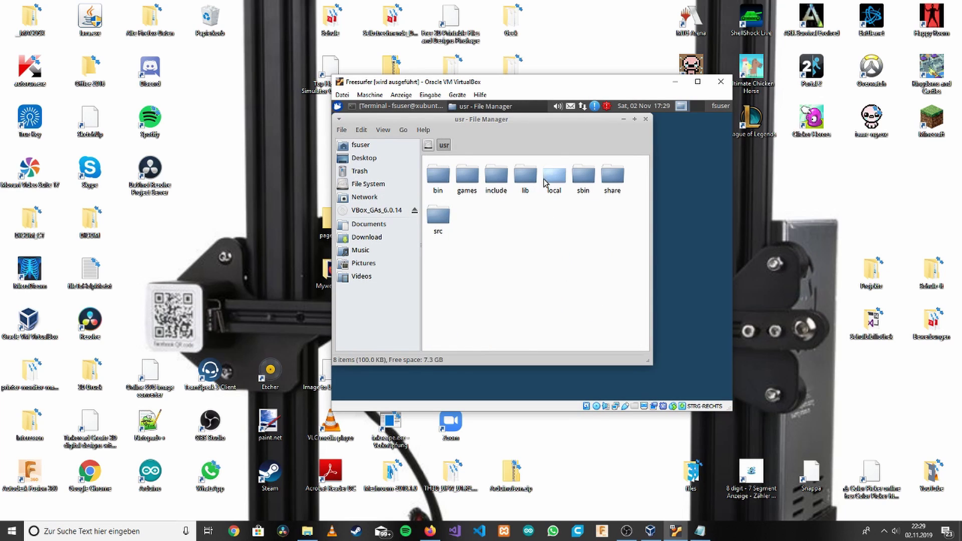
pyautogui.doubleClick(553, 180)
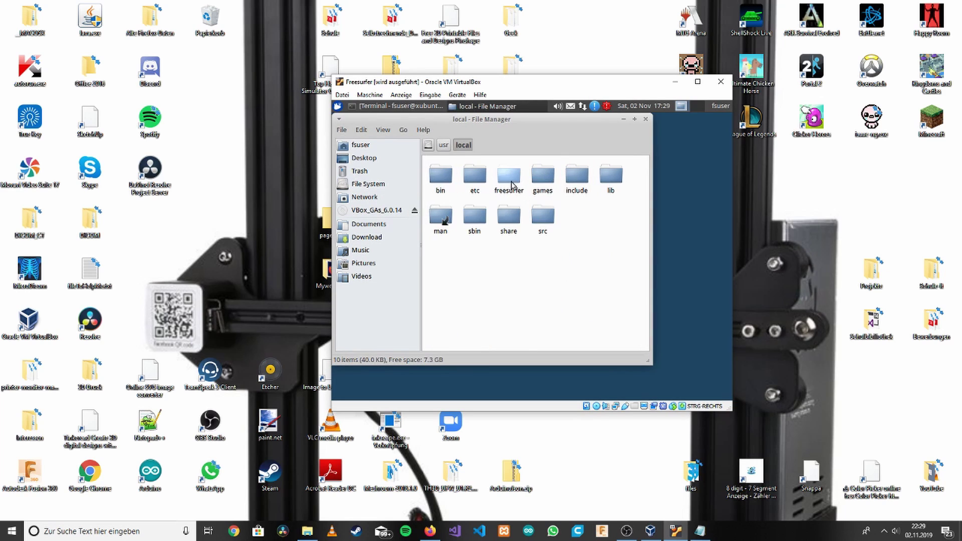
pyautogui.doubleClick(511, 180)
pyautogui.doubleClick(574, 299)
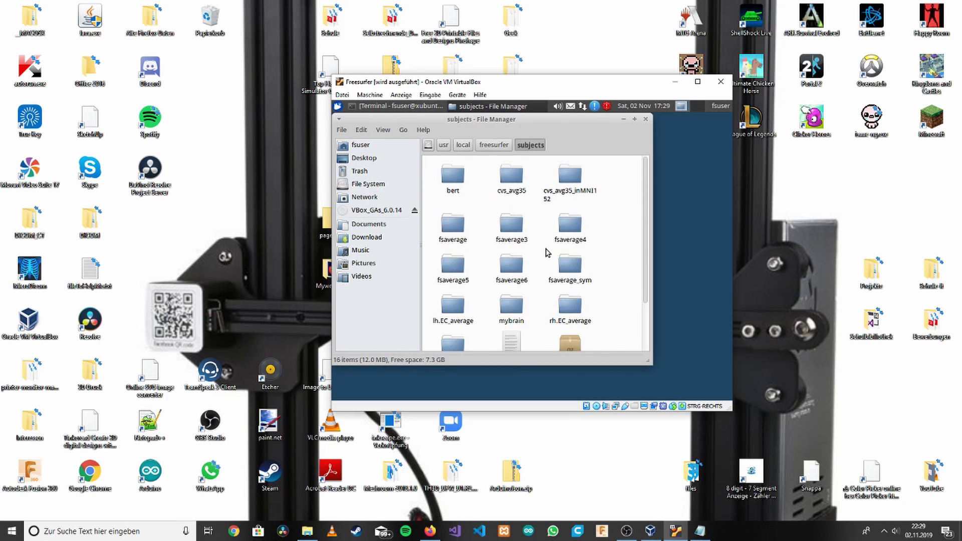
pyautogui.doubleClick(513, 306)
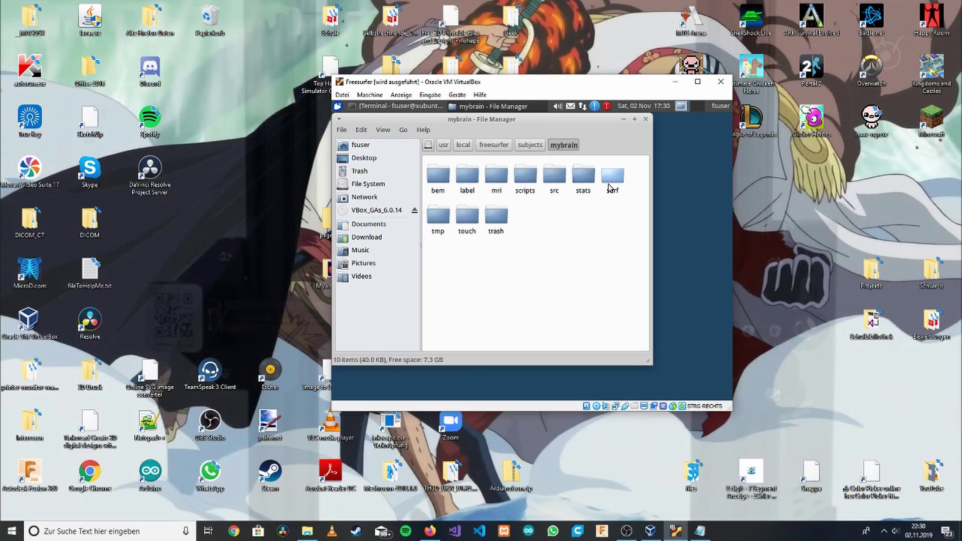
pyautogui.doubleClick(612, 176)
# Copy lh.stl and rh.stl from the surf folder onto the VM desktop.
pyautogui.scroll(-4, 551, 236)
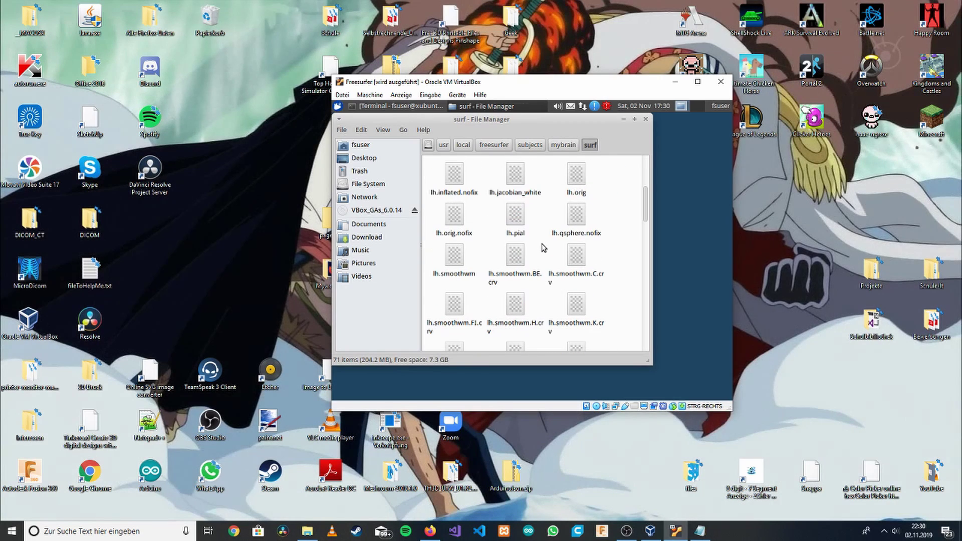
pyautogui.scroll(-2, 543, 248)
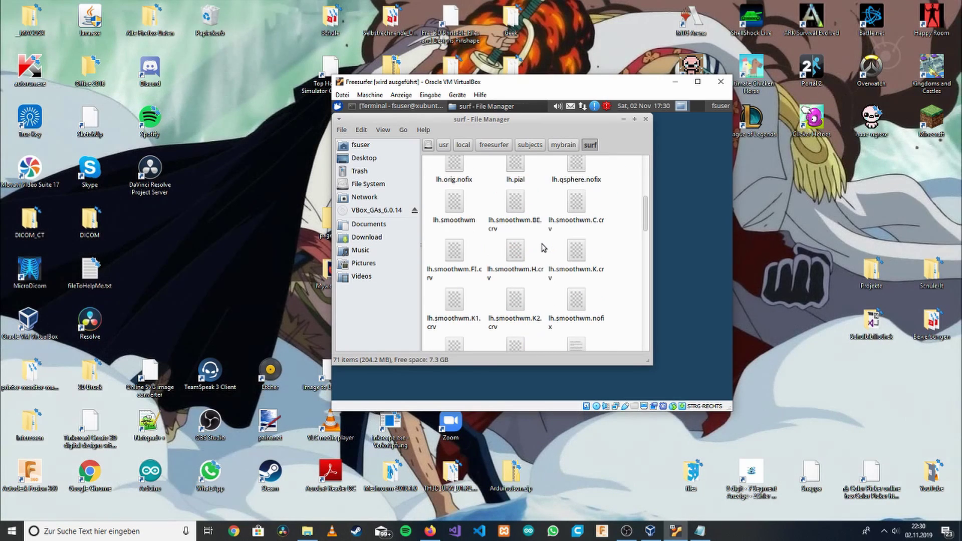
pyautogui.scroll(-4, 543, 248)
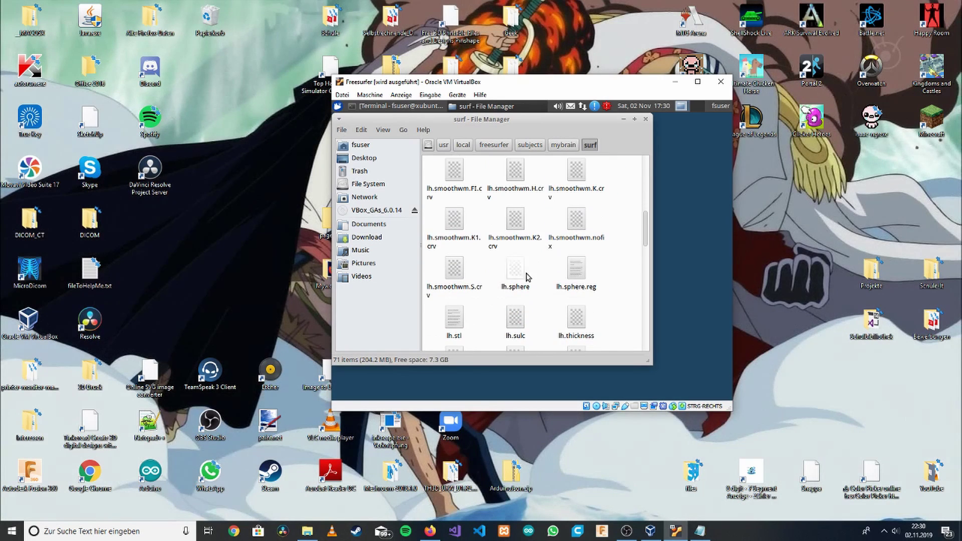
pyautogui.moveTo(461, 295); pyautogui.dragTo(671, 180)
pyautogui.press('Left')
pyautogui.scroll(-8, 527, 266)
pyautogui.scroll(-8, 525, 267)
pyautogui.moveTo(577, 309); pyautogui.dragTo(680, 164)
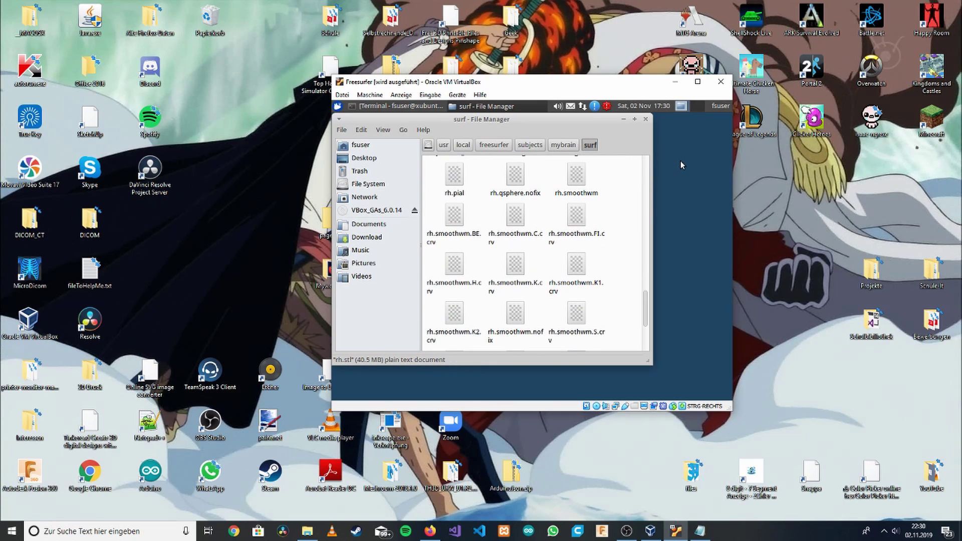
# Copy lh.stl from the VM desktop out to the Windows desktop.
pyautogui.click(623, 120)
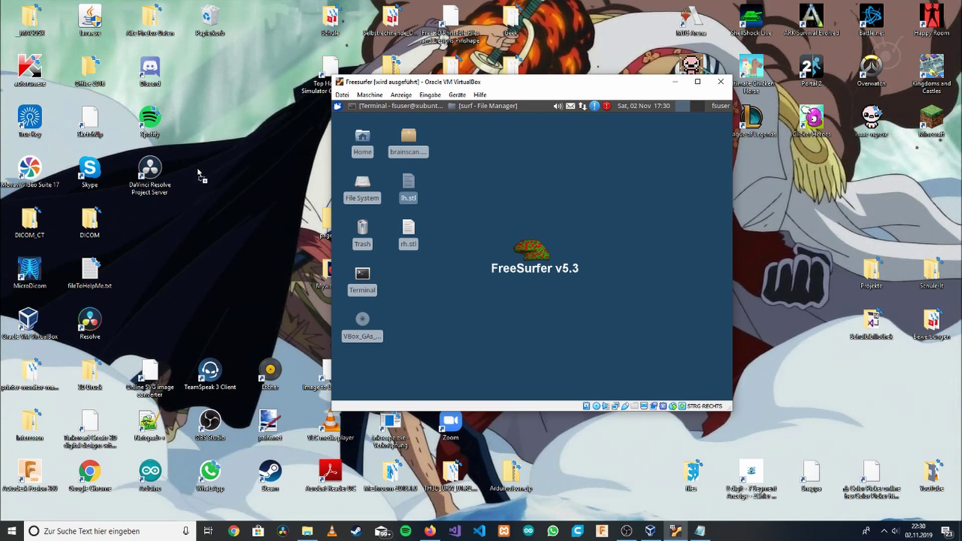
pyautogui.moveTo(191, 167); pyautogui.dragTo(193, 166)
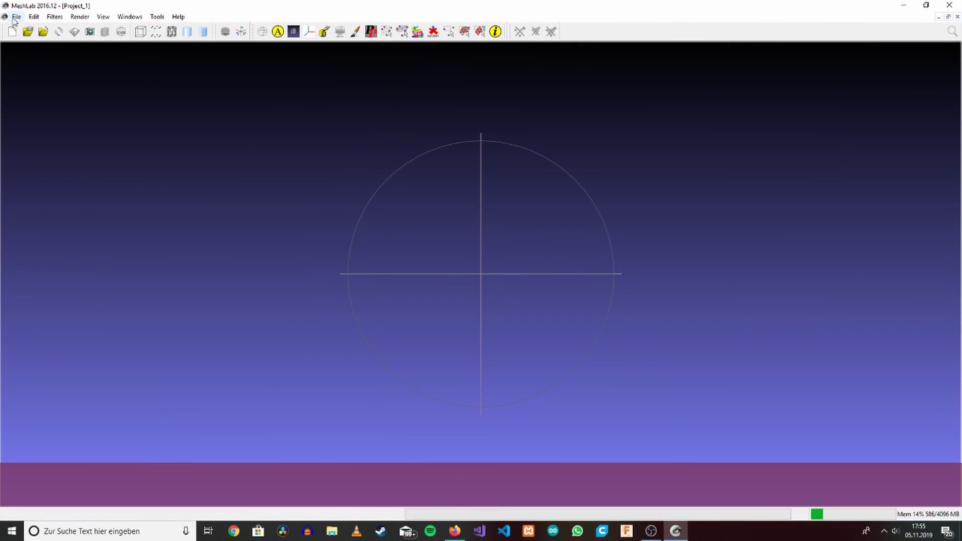
pyautogui.click(16, 17)
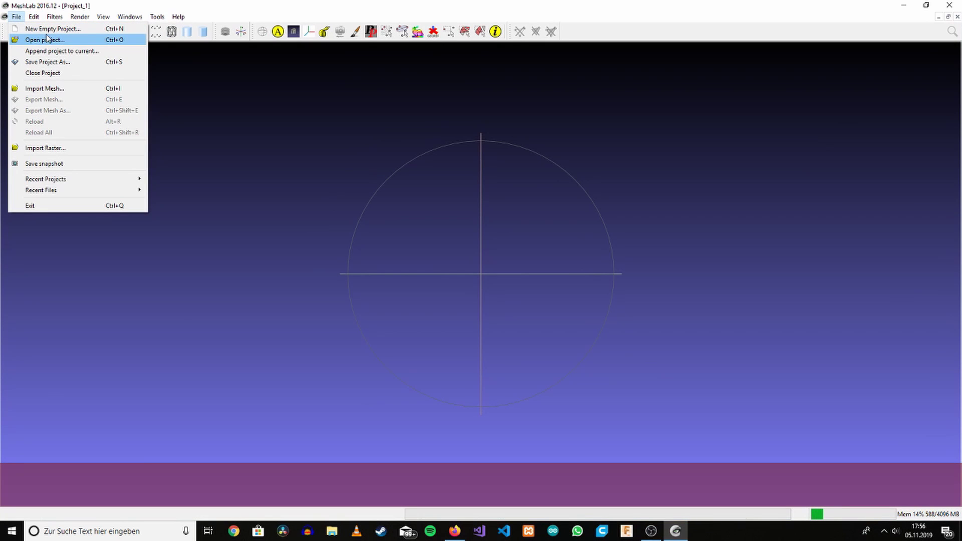
# Import lh.stl and rh.stl from the Desktop, accepting duplicate-vertex unification for both.
pyautogui.click(70, 90)
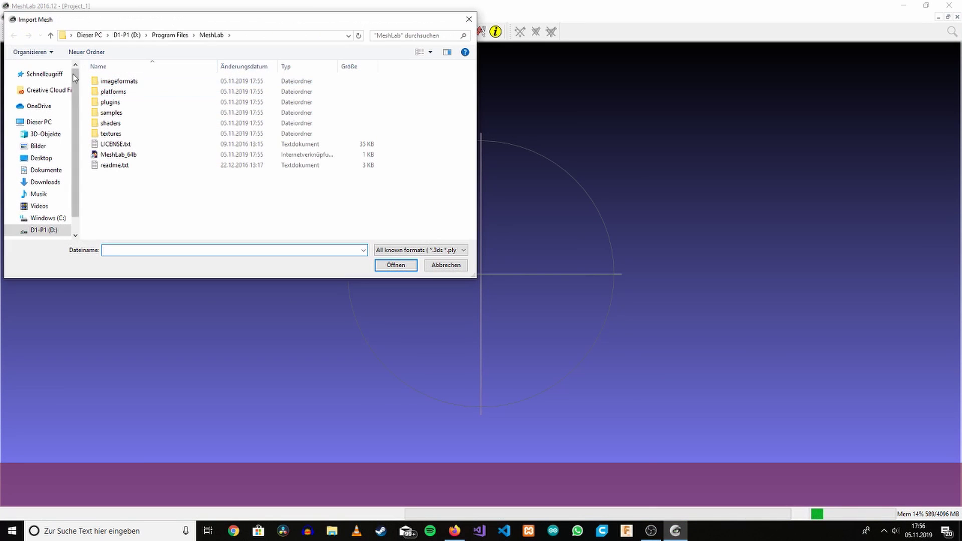
pyautogui.click(59, 75)
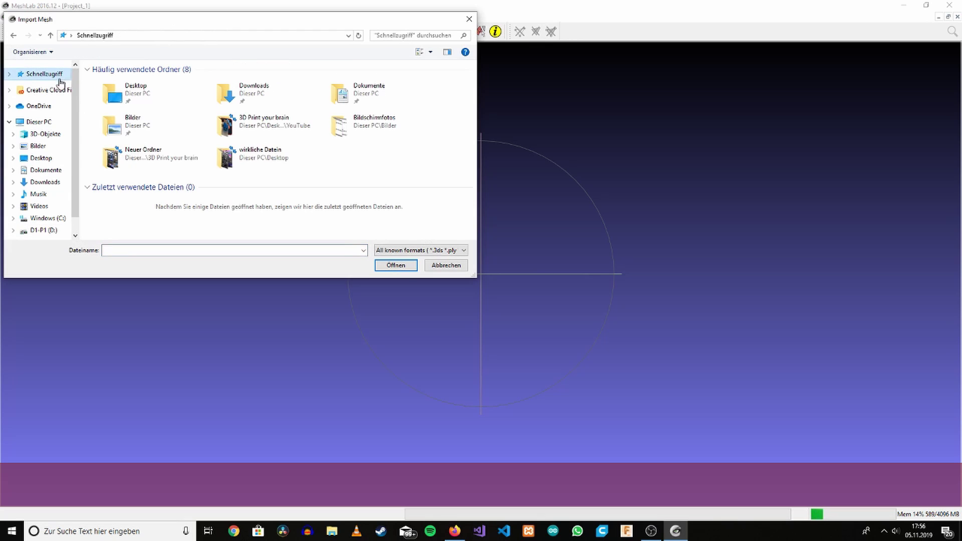
pyautogui.click(59, 161)
pyautogui.scroll(-5, 300, 125)
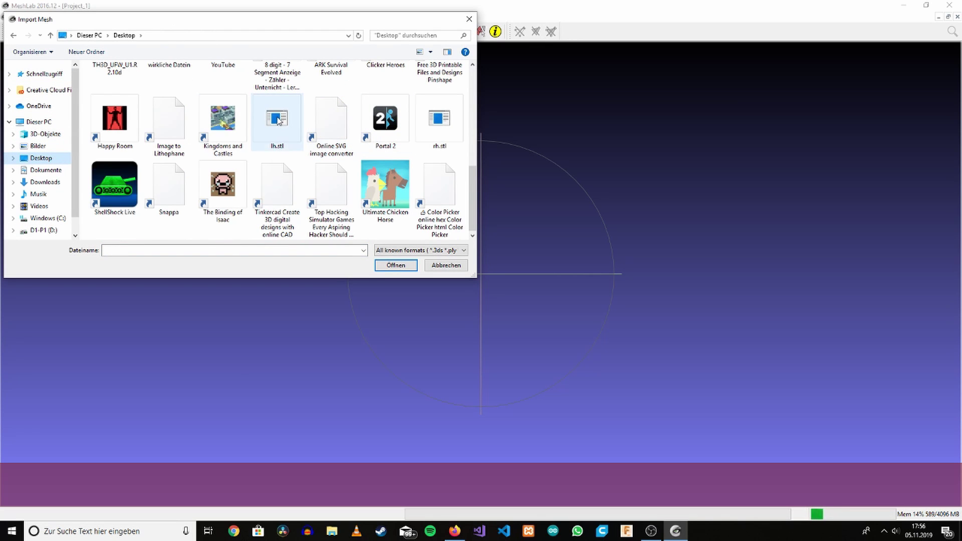
pyautogui.click(278, 121)
pyautogui.keyDown('ctrl'); pyautogui.click(439, 120); pyautogui.keyUp('ctrl')
pyautogui.click(400, 267)
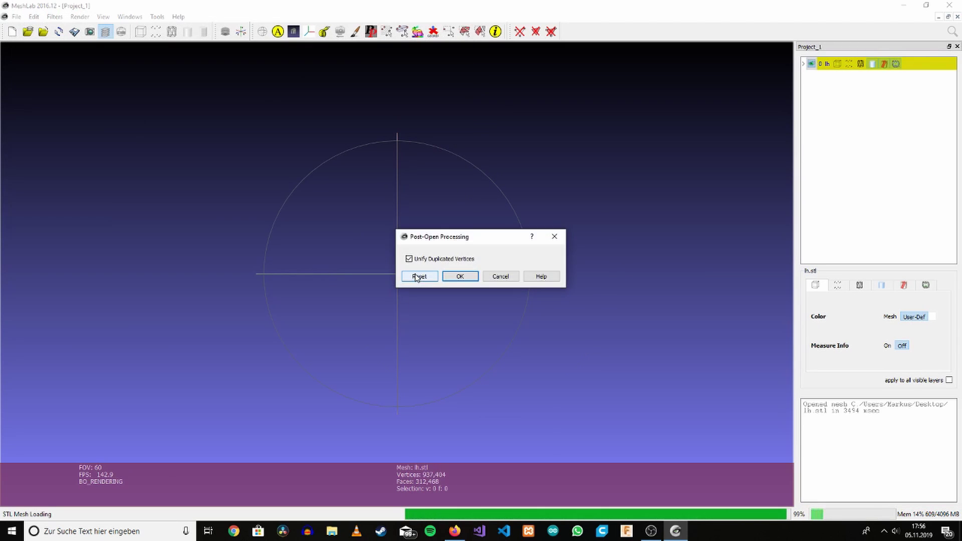
pyautogui.click(455, 276)
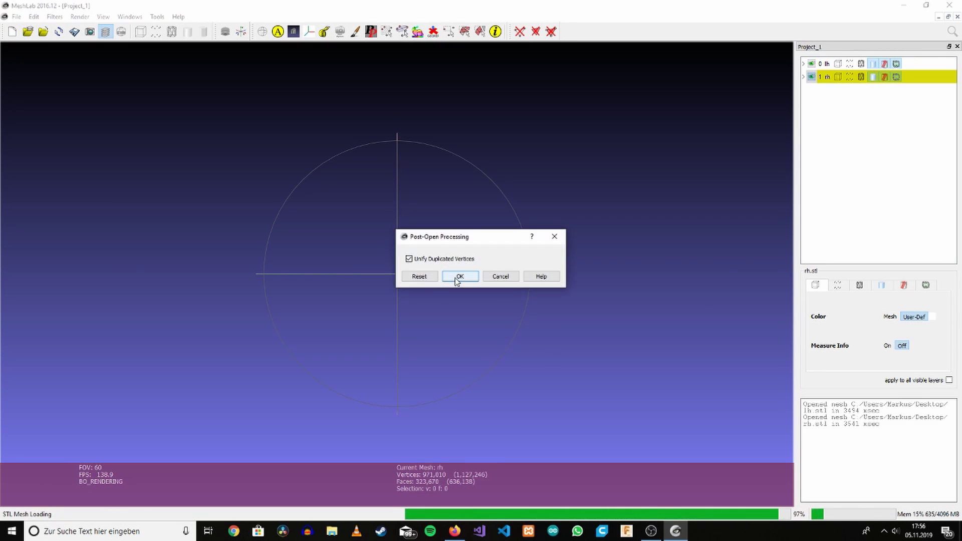
pyautogui.click(456, 278)
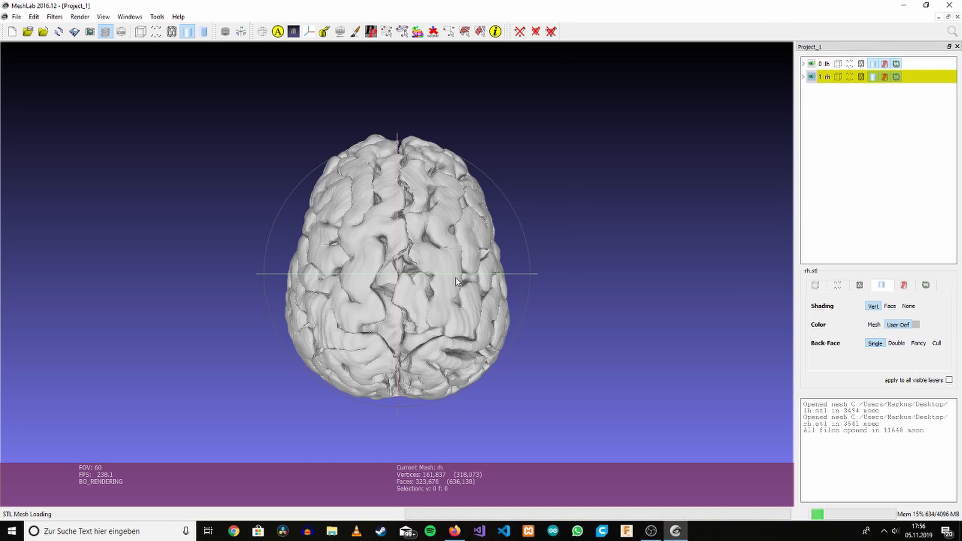
# Rotate the brain mesh with the trackball to a tilted side view.
pyautogui.moveTo(618, 313); pyautogui.dragTo(150, 191)
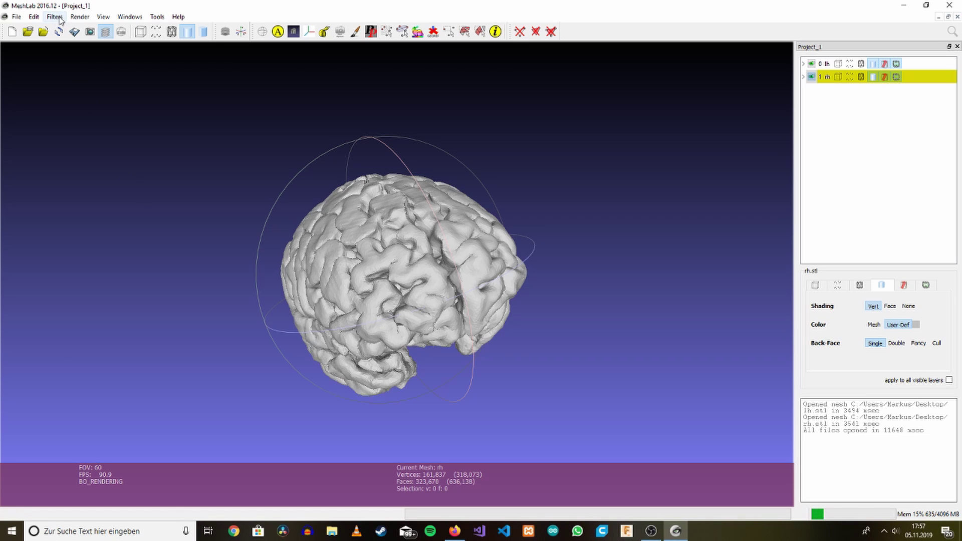
# Run Flatten Visible Layers with default settings to combine lh and rh into one Merged Mesh.
pyautogui.click(55, 16)
pyautogui.moveTo(123, 155)
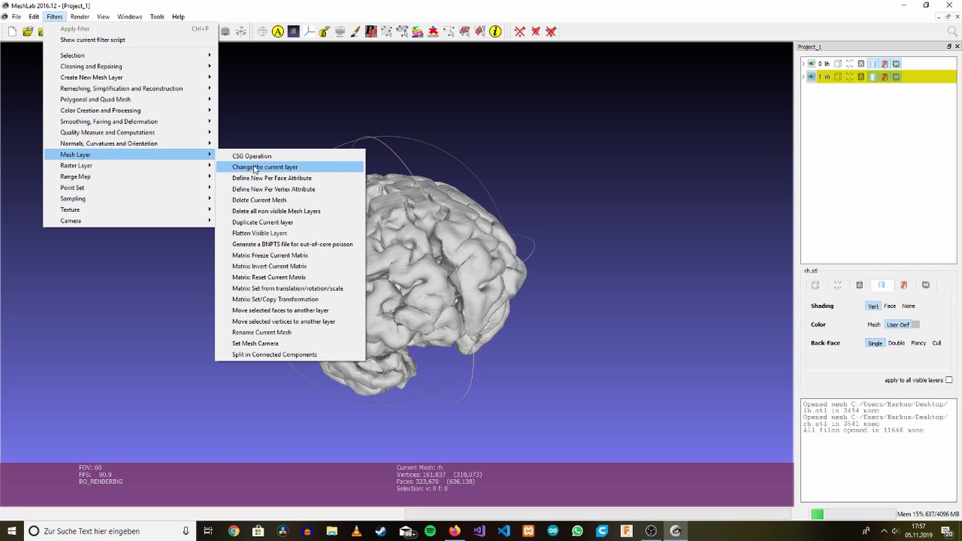
pyautogui.click(270, 233)
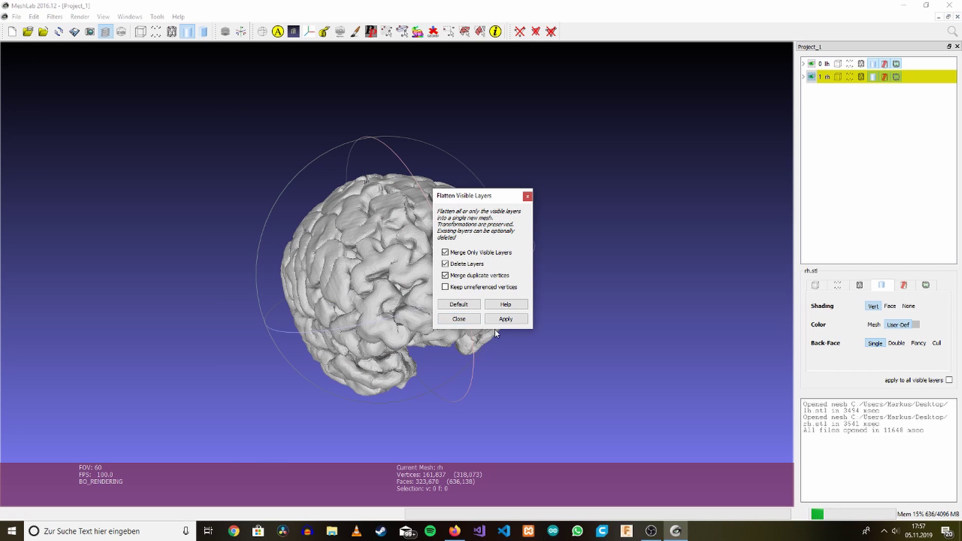
pyautogui.click(507, 322)
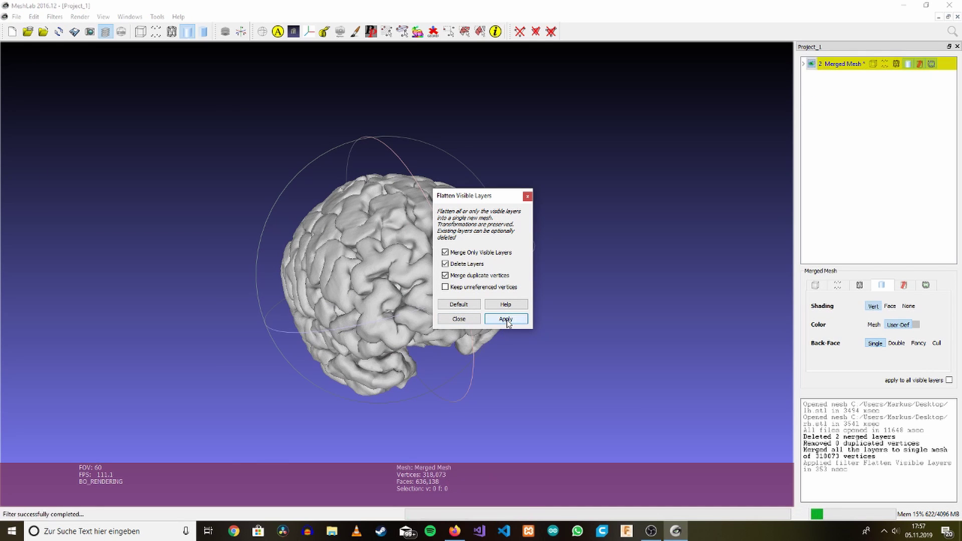
pyautogui.click(527, 198)
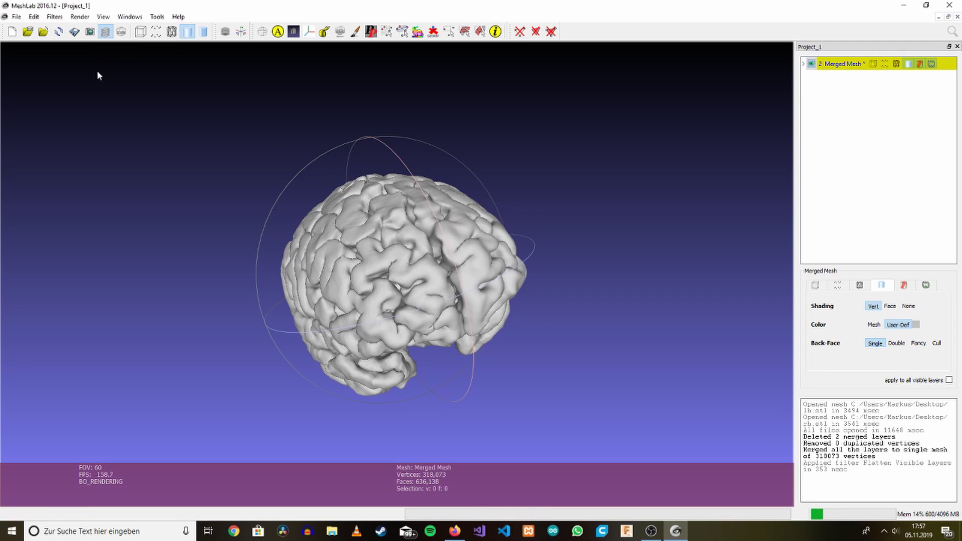
# Apply Quadric Edge Collapse Decimation with a target of 150000 faces to the merged mesh.
pyautogui.click(54, 17)
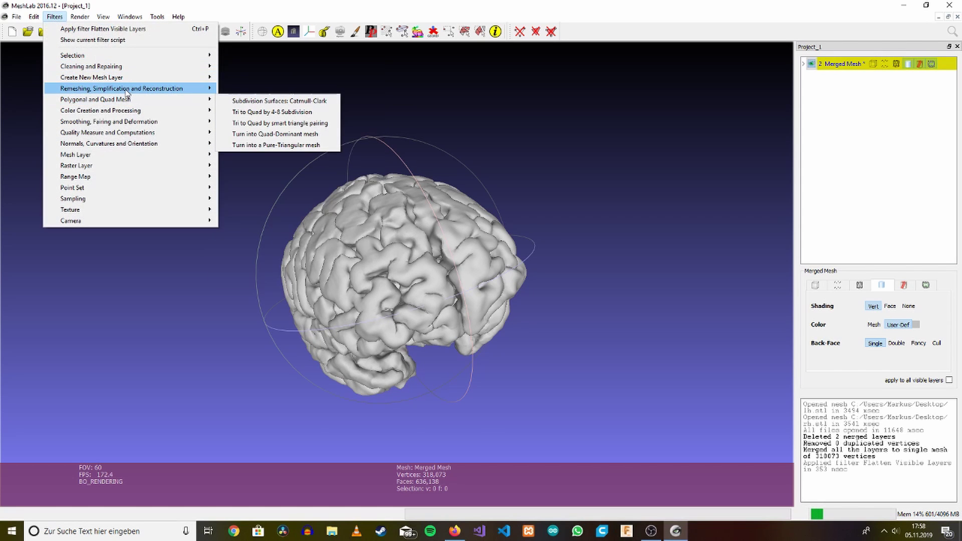
pyautogui.moveTo(148, 90)
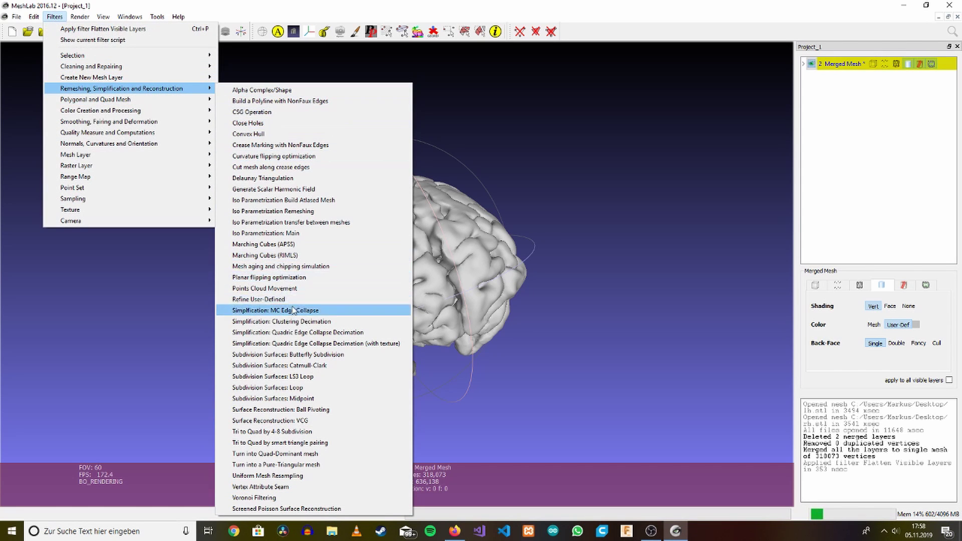
pyautogui.click(309, 333)
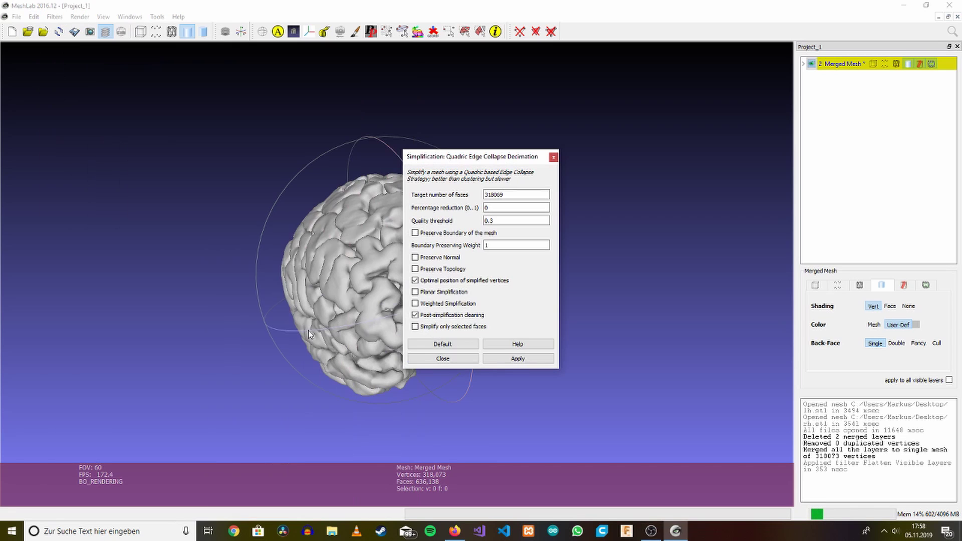
pyautogui.doubleClick(502, 194)
pyautogui.press('BackSpace')
pyautogui.click(504, 360)
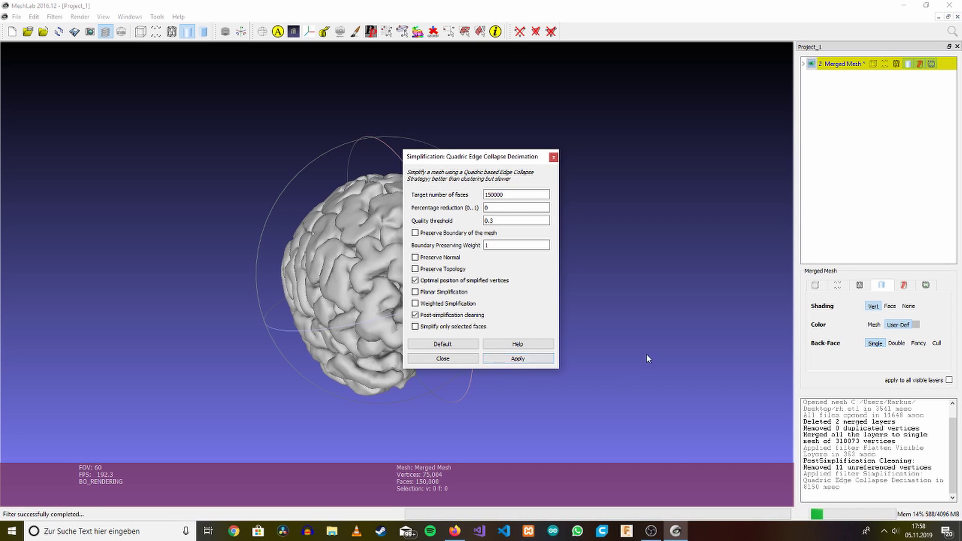
pyautogui.click(553, 158)
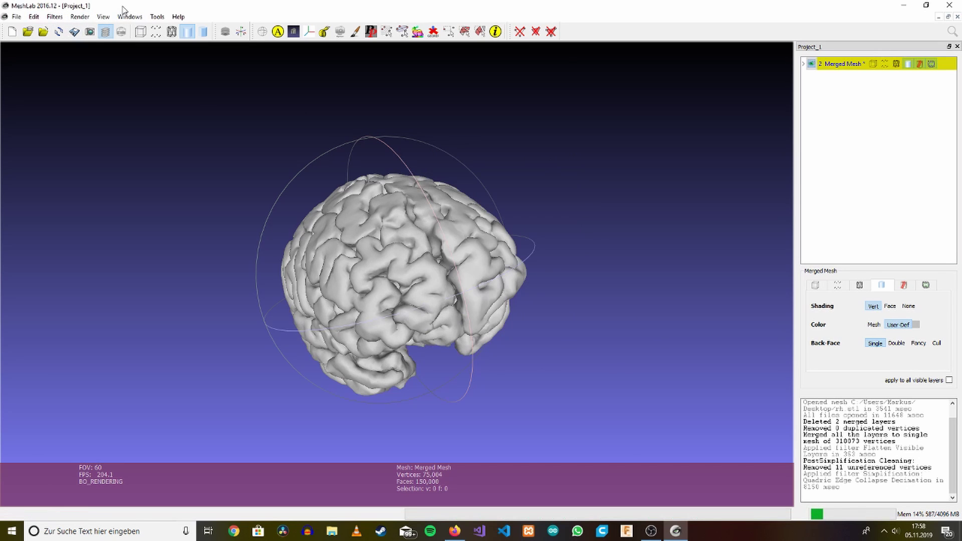
# Apply Laplacian Smooth with 3 smoothing steps to the simplified brain mesh.
pyautogui.click(54, 17)
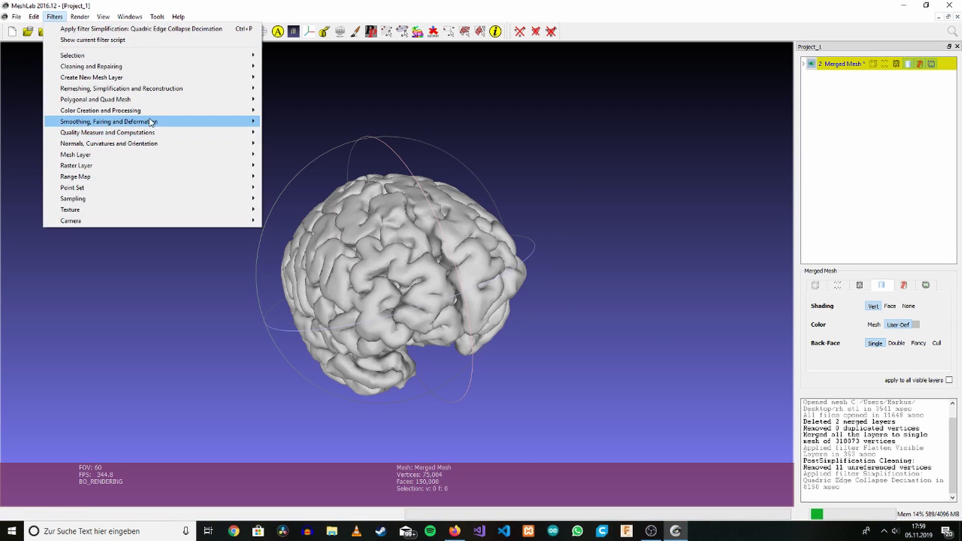
pyautogui.moveTo(150, 122)
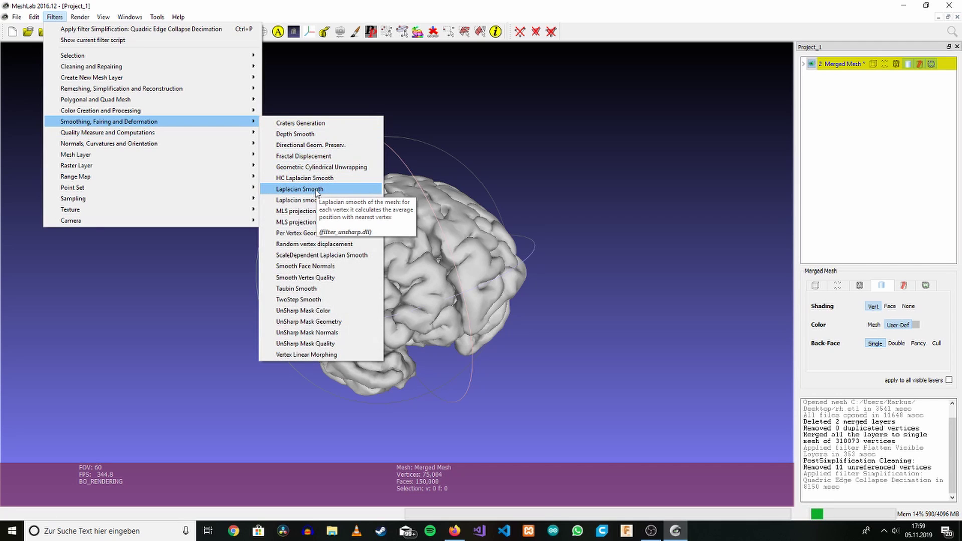
pyautogui.click(315, 189)
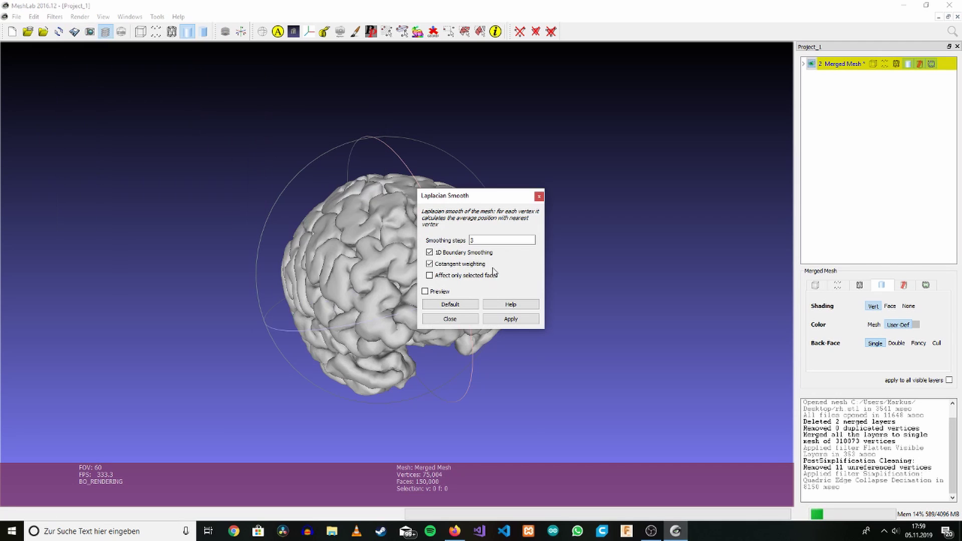
pyautogui.click(516, 323)
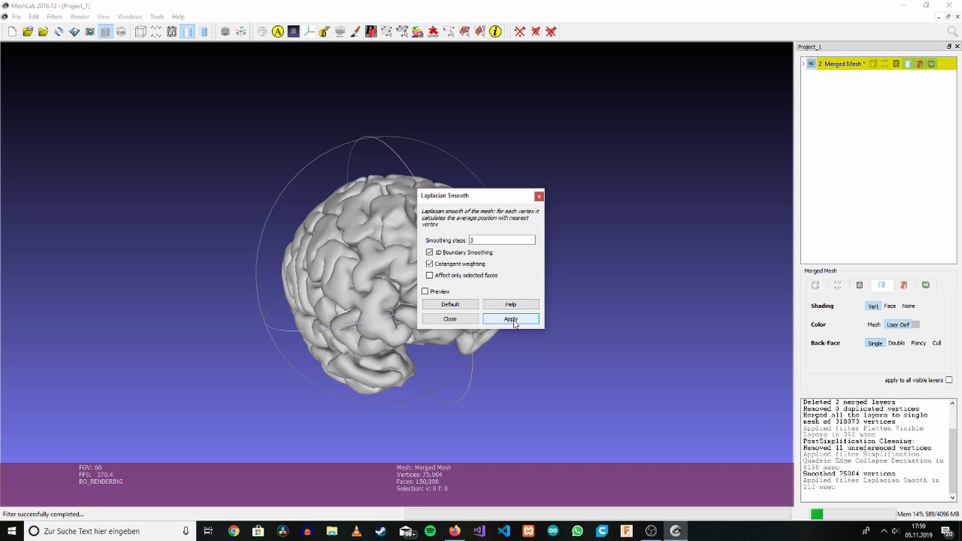
pyautogui.click(539, 196)
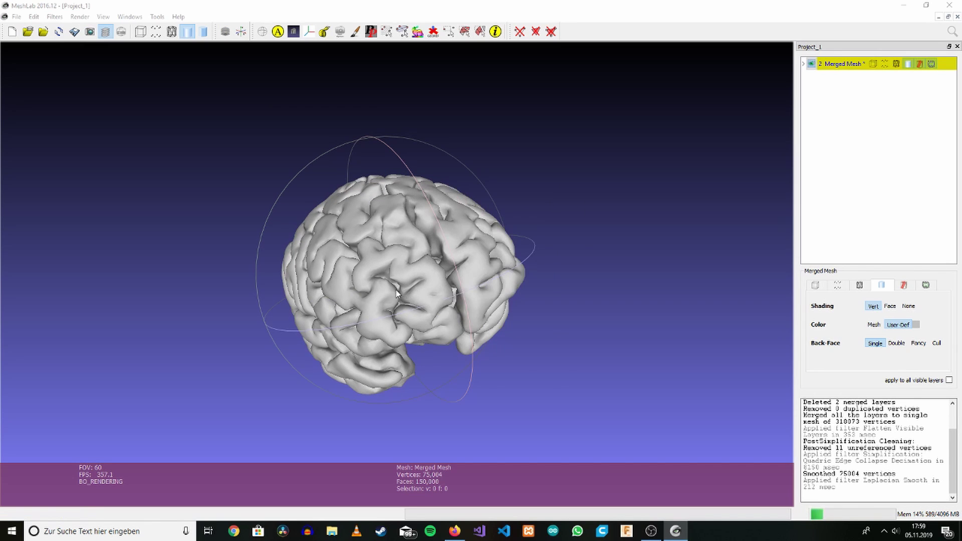
pyautogui.click(17, 17)
pyautogui.click(16, 17)
pyautogui.click(16, 17)
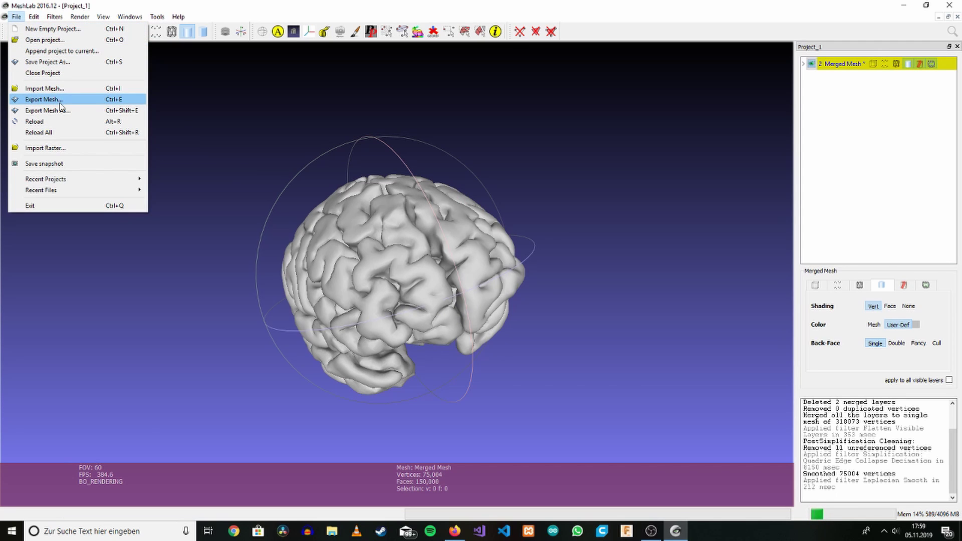
# Export the smoothed mesh to the desktop as brain.obj in Alias Wavefront Object format.
pyautogui.click(66, 110)
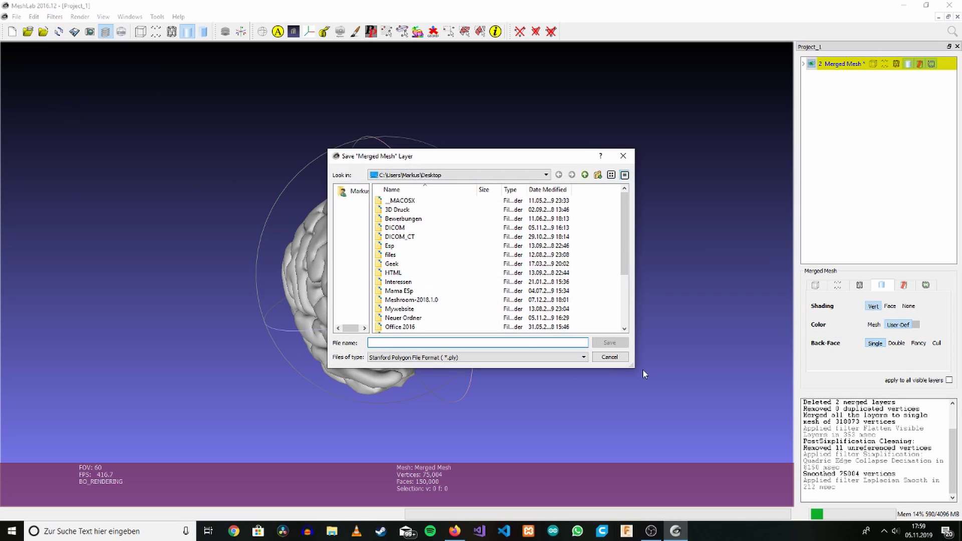
pyautogui.click(541, 358)
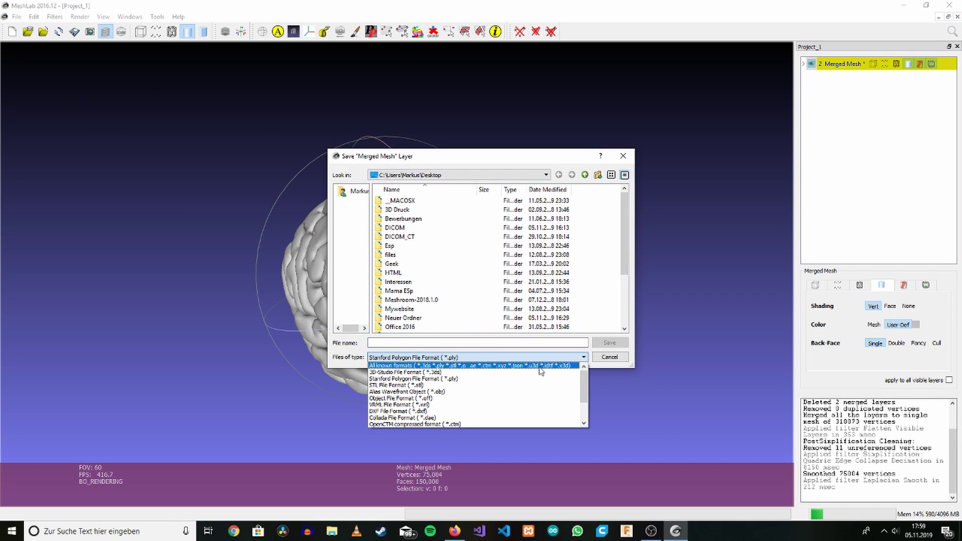
pyautogui.click(486, 391)
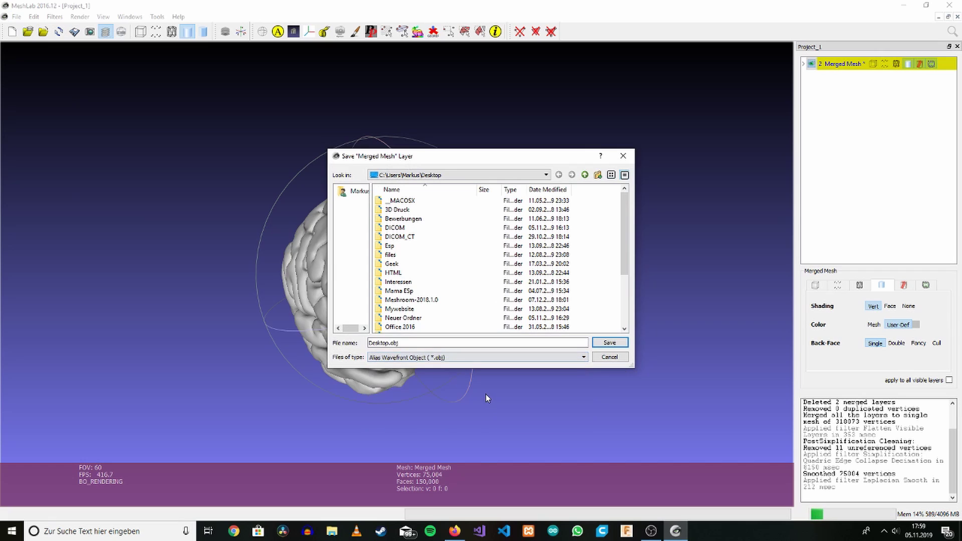
pyautogui.doubleClick(390, 345)
pyautogui.press('BackSpace')
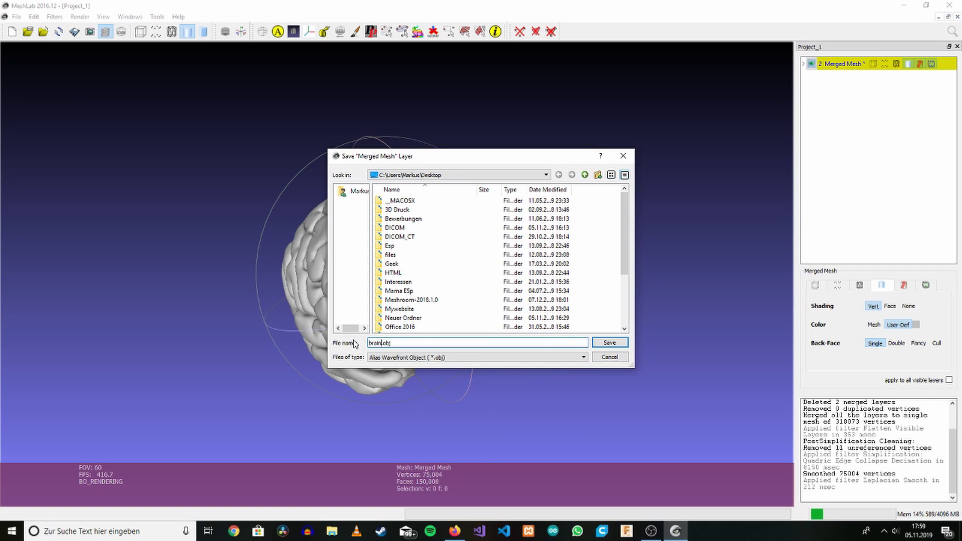
pyautogui.click(609, 343)
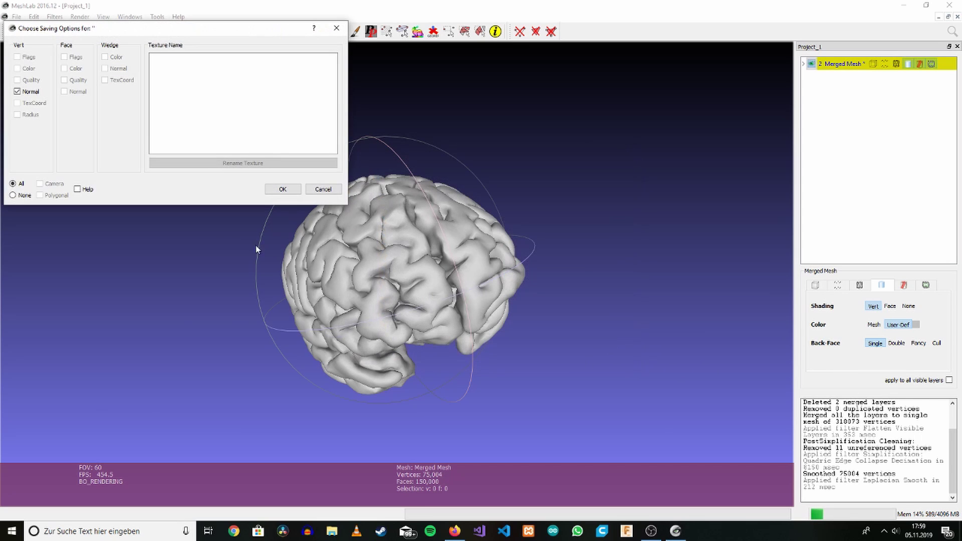
pyautogui.click(282, 189)
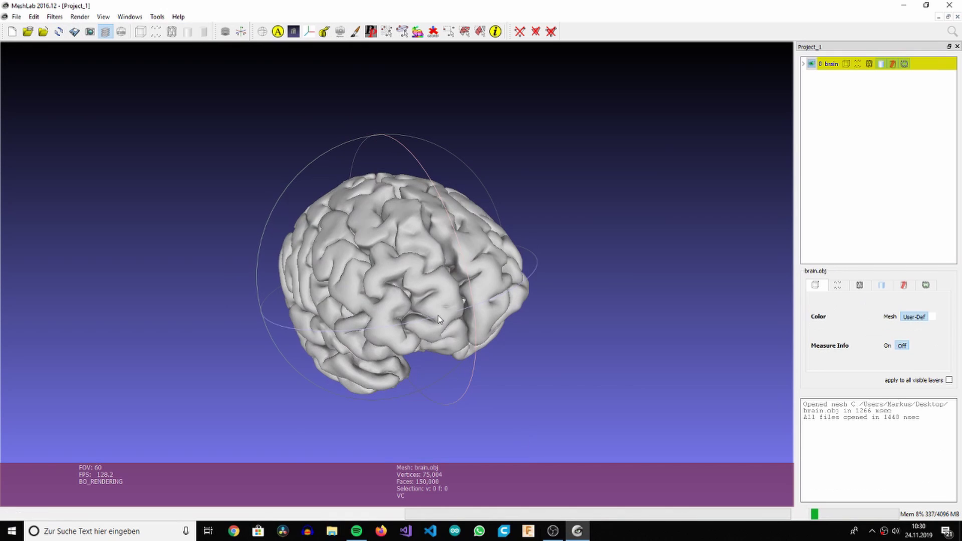
pyautogui.moveTo(438, 315)
pyautogui.mouseDown()
pyautogui.moveTo(404, 262)
pyautogui.moveTo(446, 317)
pyautogui.moveTo(434, 329)
pyautogui.moveTo(451, 315)
pyautogui.mouseUp()
# Close MeshLab, load brain.obj from the desktop into Cura, and deselect the model.
pyautogui.click(903, 5)
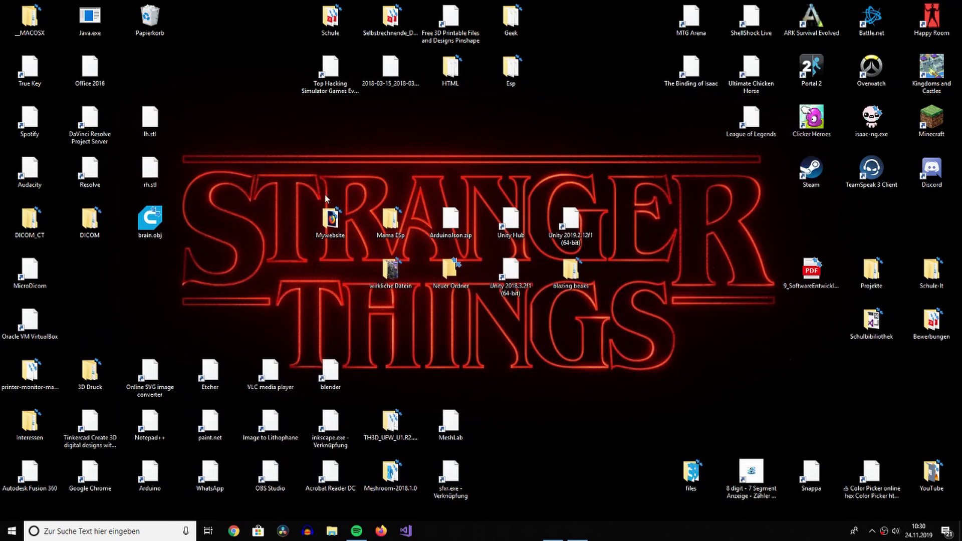
pyautogui.click(151, 224)
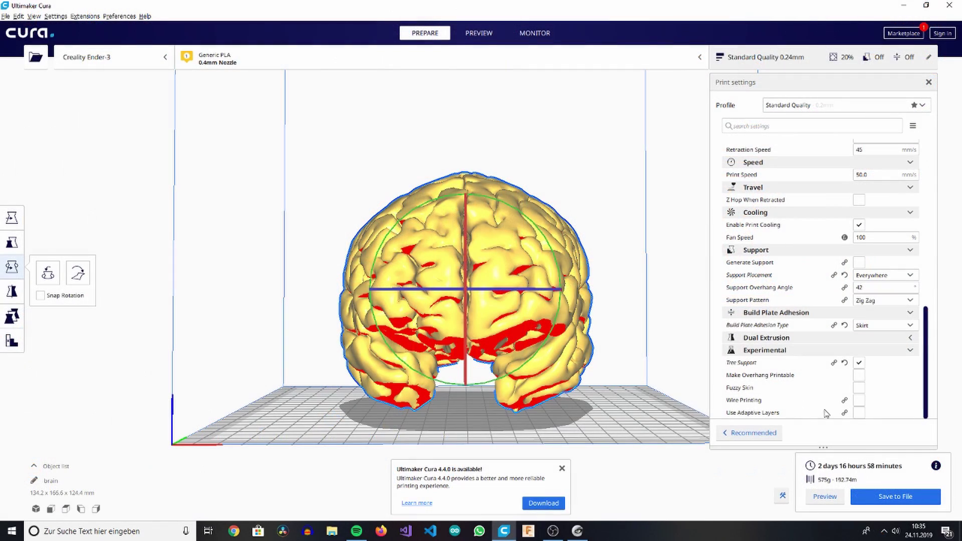
pyautogui.click(869, 469)
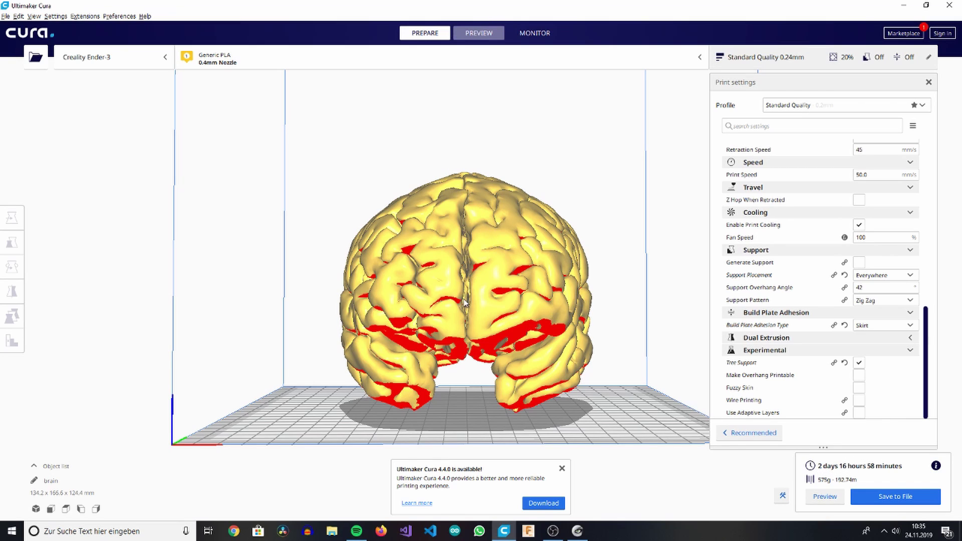
# Switch to the Preview of the sliced brain layers and dismiss the Cura 4.4.0 update notice.
pyautogui.click(479, 34)
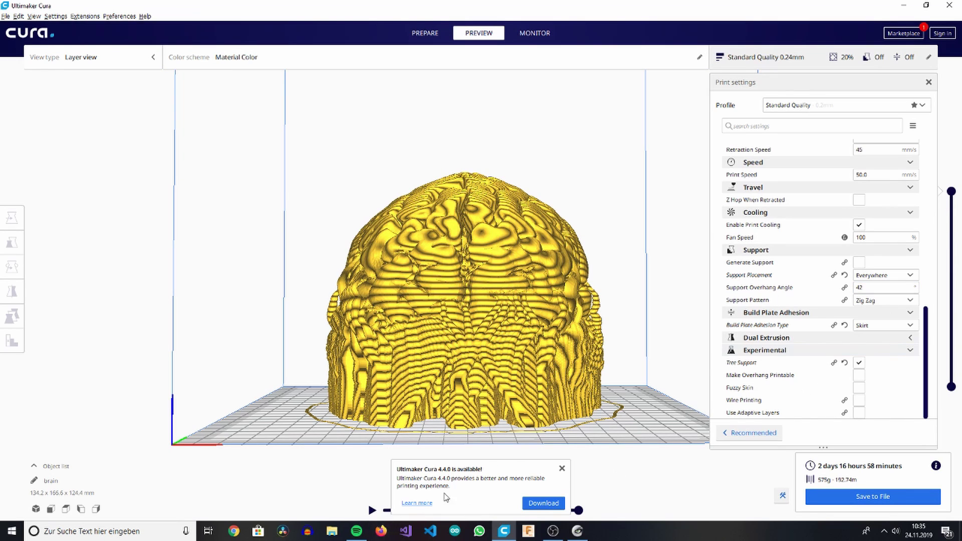
pyautogui.click(562, 469)
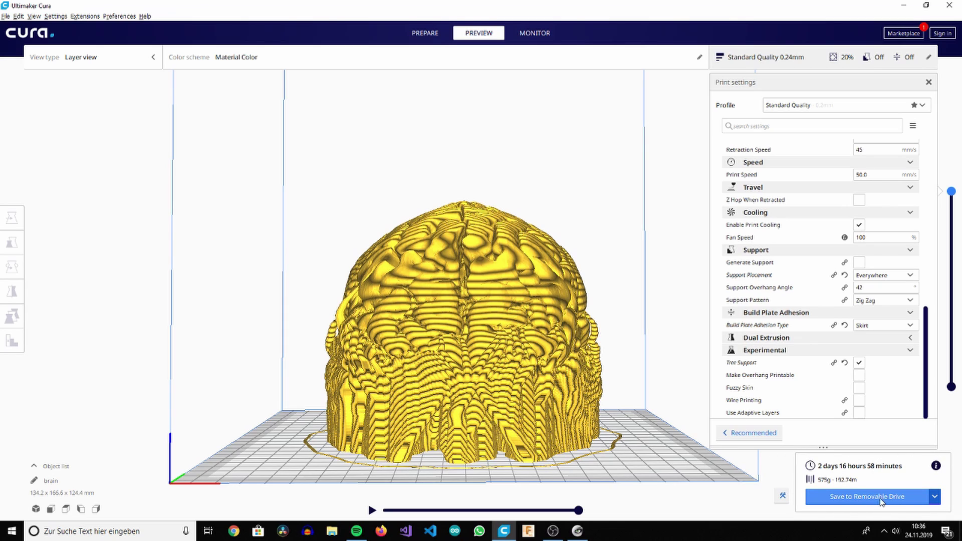
# Save the sliced brain print to the removable drive, then safely eject the USB drive.
pyautogui.click(876, 499)
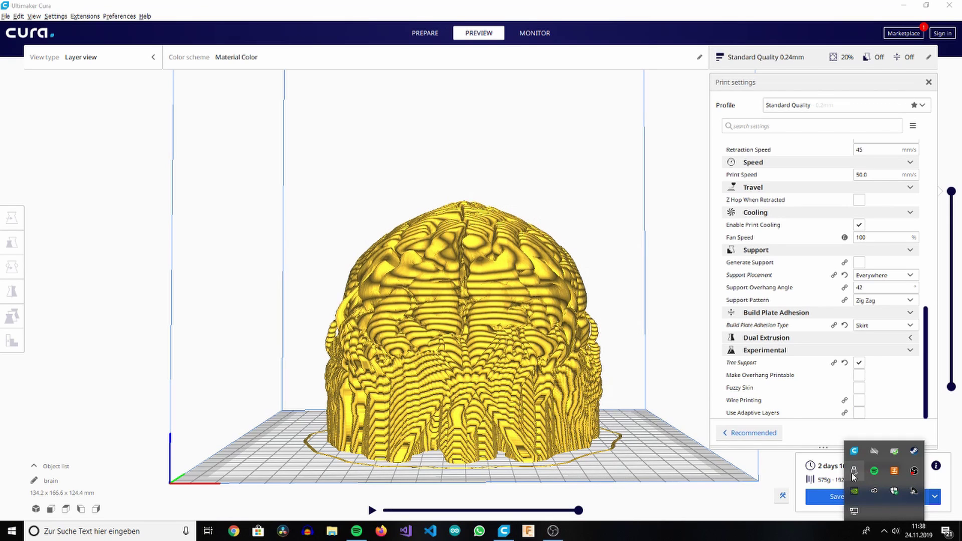
pyautogui.rightClick(845, 473)
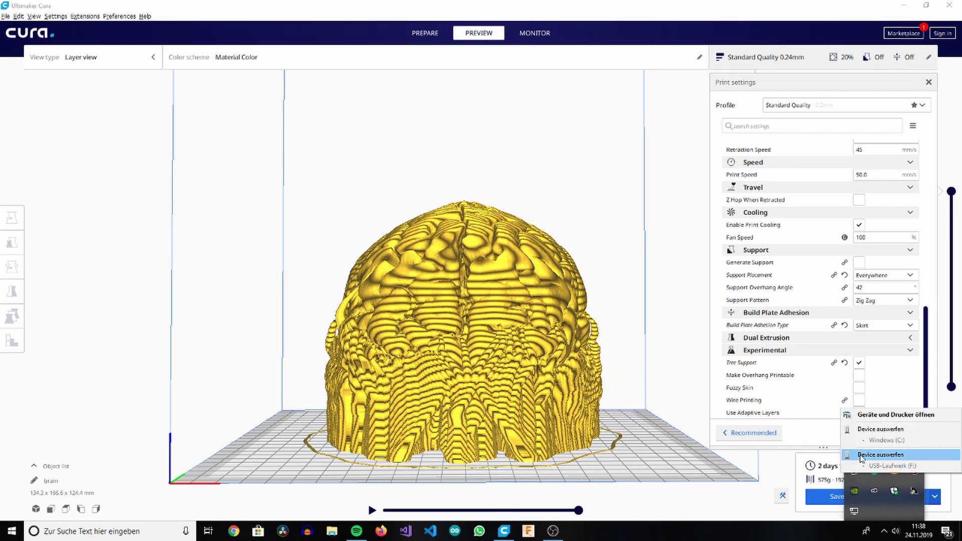
pyautogui.click(865, 456)
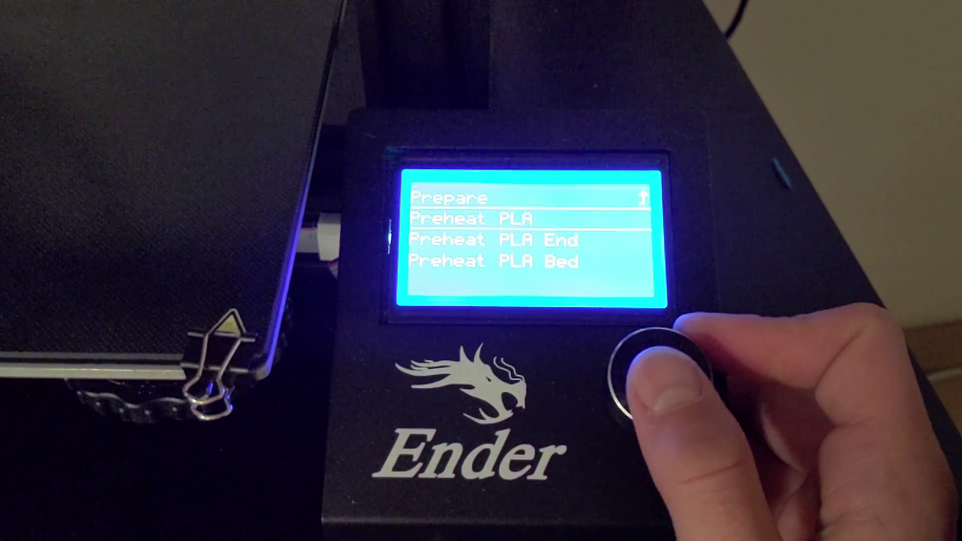
# Under Control > Temperature, set the Ender's nozzle target to 221° and bed target to 65°.
pyautogui.press('Return')
pyautogui.press('Down')
pyautogui.press('Down')
pyautogui.press('Return')
pyautogui.press('Down')
pyautogui.press('Return')
pyautogui.press('Down')
pyautogui.press('Return')
pyautogui.press('Up')
pyautogui.press('Up')
pyautogui.press('Up')
pyautogui.press('Up')
pyautogui.press('Up')
pyautogui.press('Up')
pyautogui.press('Up')
pyautogui.press('Up')
pyautogui.press('Up')
pyautogui.press('Up')
pyautogui.press('Return')
pyautogui.press('Down')
pyautogui.press('Return')
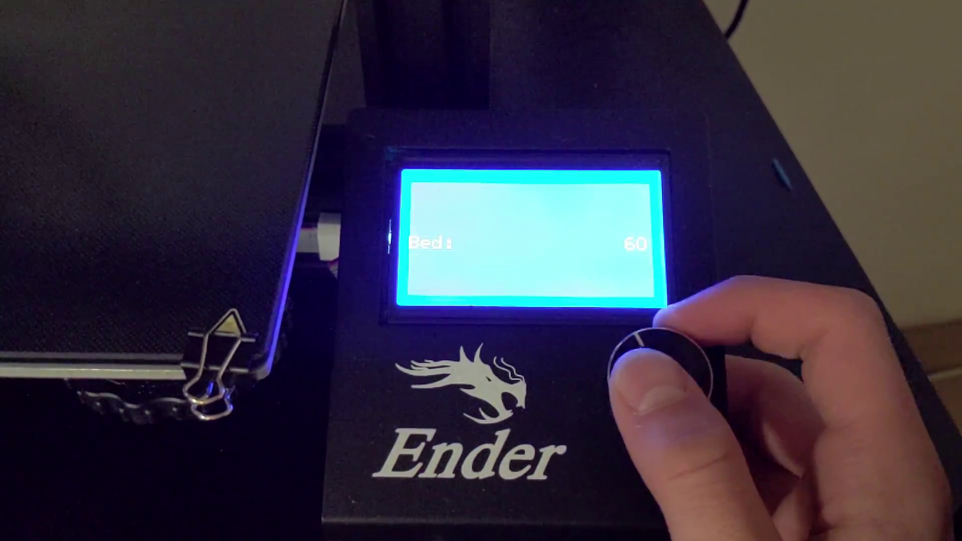
pyautogui.press('Return')
# Go back to the main menu and bring up the TF card's file list showing brain.gcode.
pyautogui.press('Up')
pyautogui.press('Up')
pyautogui.press('Return')
pyautogui.press('Up')
pyautogui.press('Return')
pyautogui.press('Up')
pyautogui.press('Up')
pyautogui.press('Return')
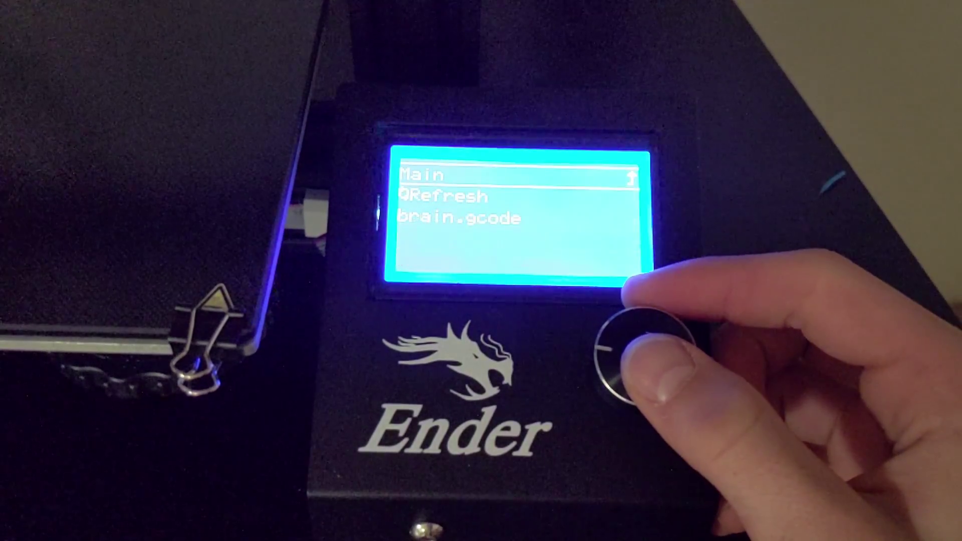
# Scroll the printer's SD card file list to brain.gcode.
pyautogui.scroll(-1, 646, 356)
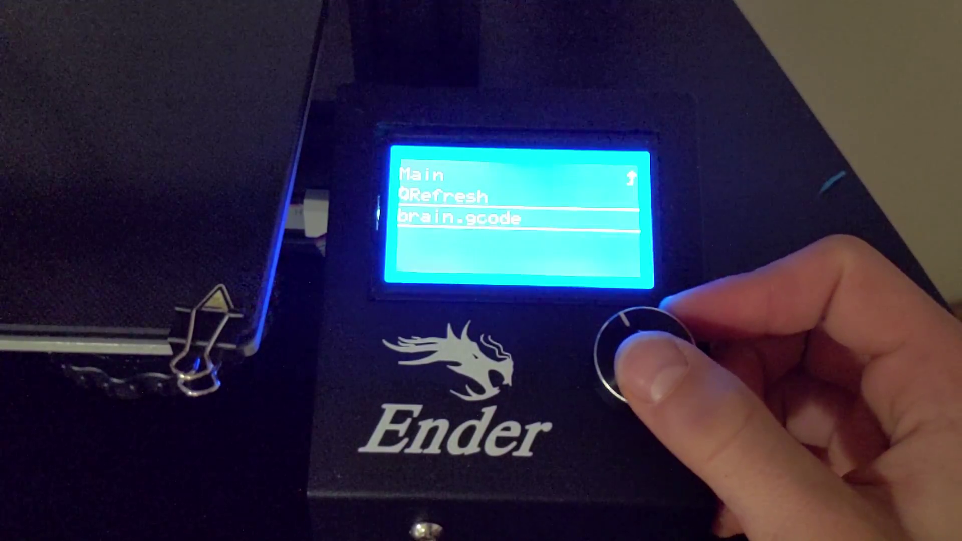